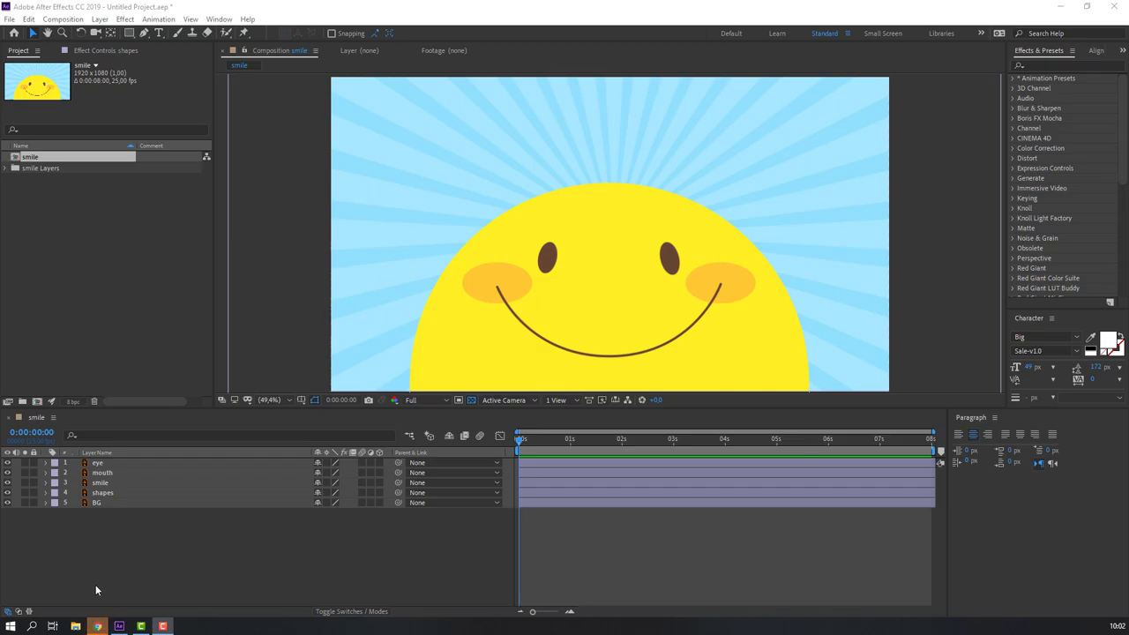
- Select all five layers of the smile composition: eye, mouth, smile, shapes and BG
key(ctrl+a)
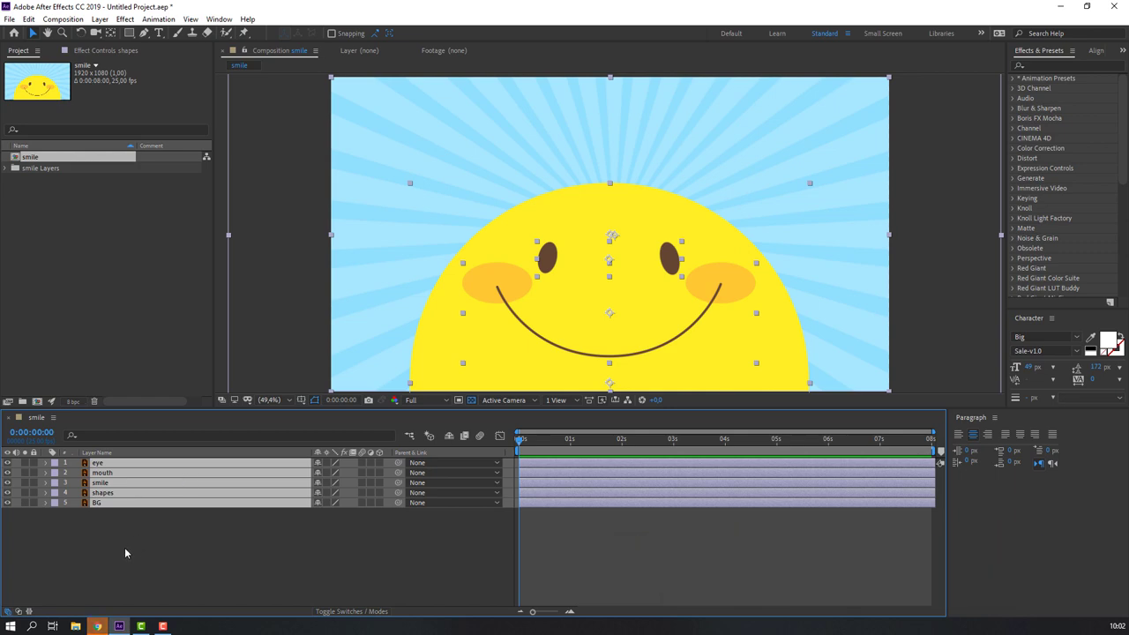
- Pick-whip the eye and mouth layers to the smile layer as their parent
drag(117, 544, 170, 392)
click(160, 542)
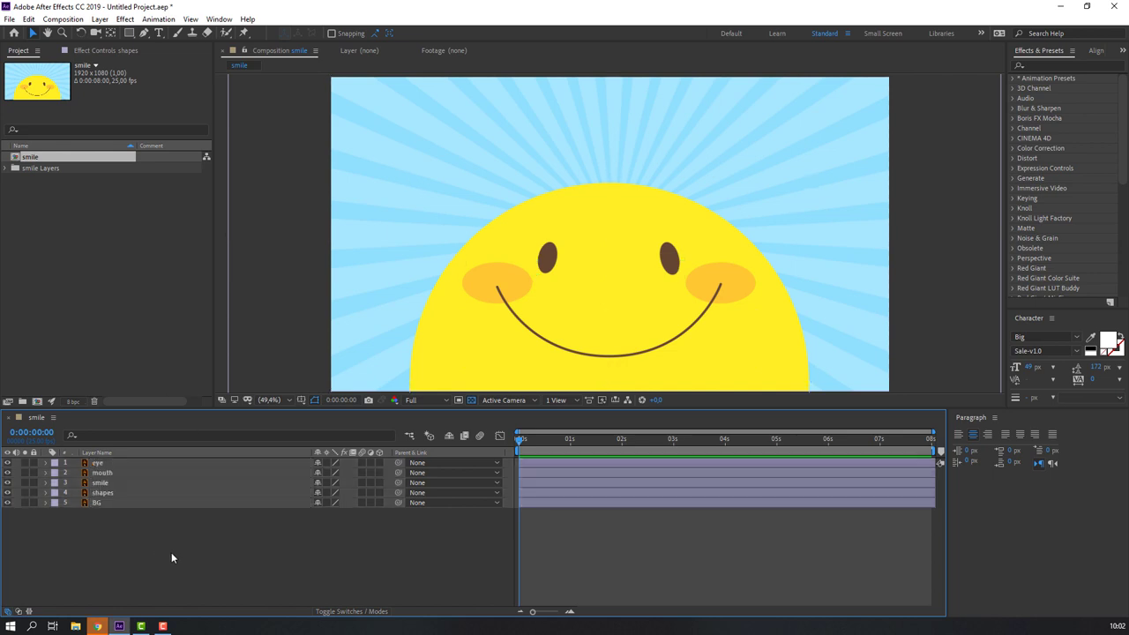
click(102, 464)
ctrl+click(103, 474)
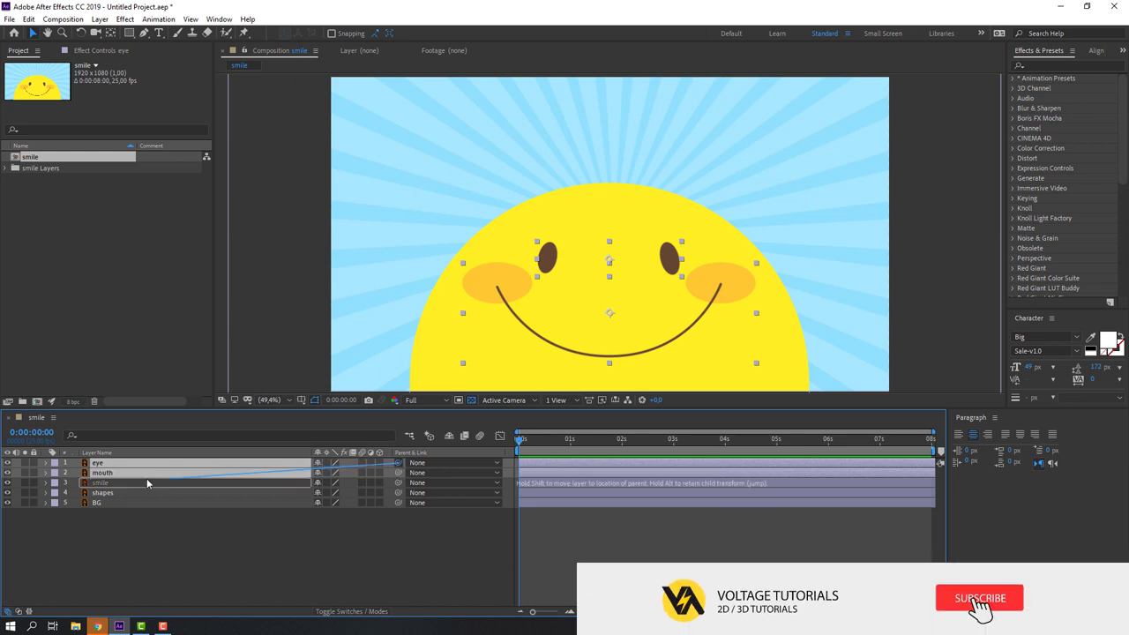
drag(397, 465, 106, 483)
click(112, 484)
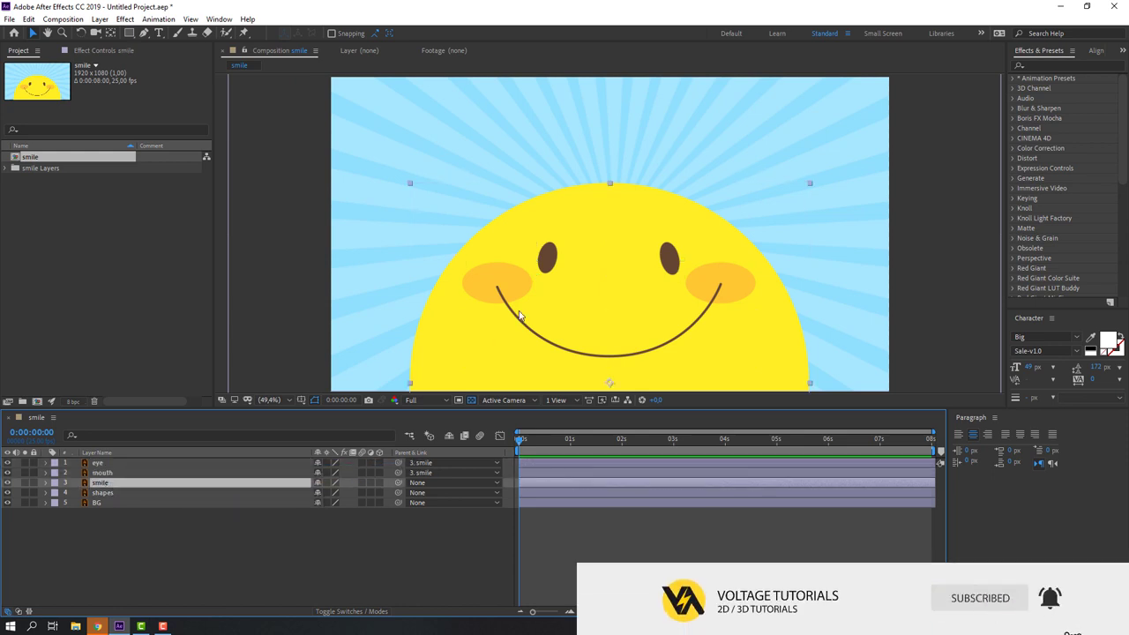
click(104, 492)
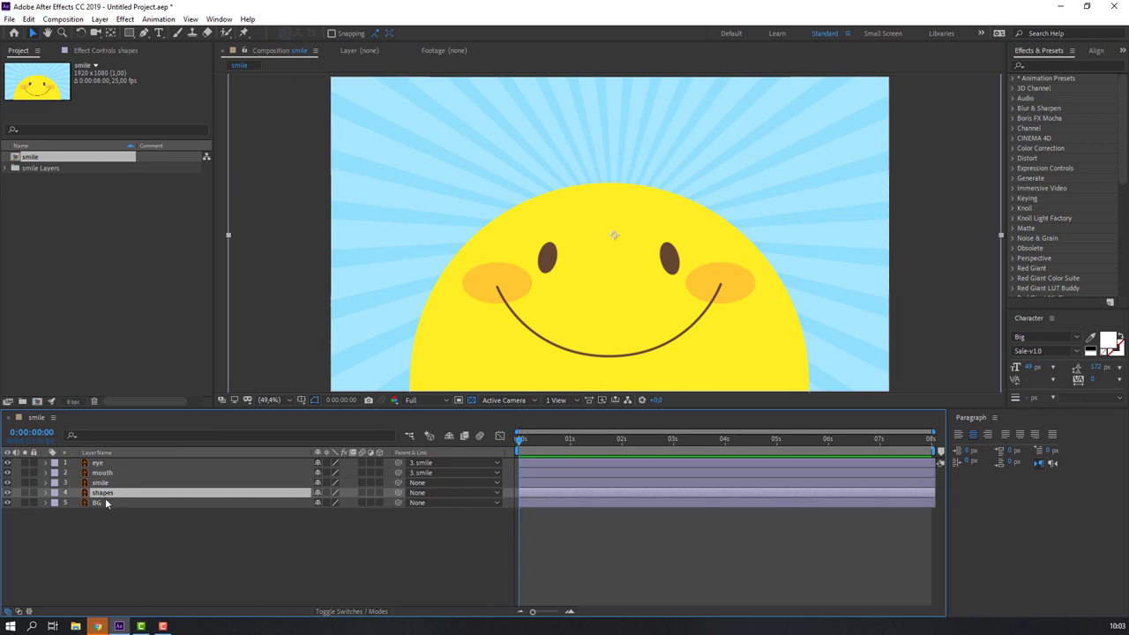
- Keyframe the shapes layer's Rotation from 0 at the start to 1 full revolution at the comp end
key(r)
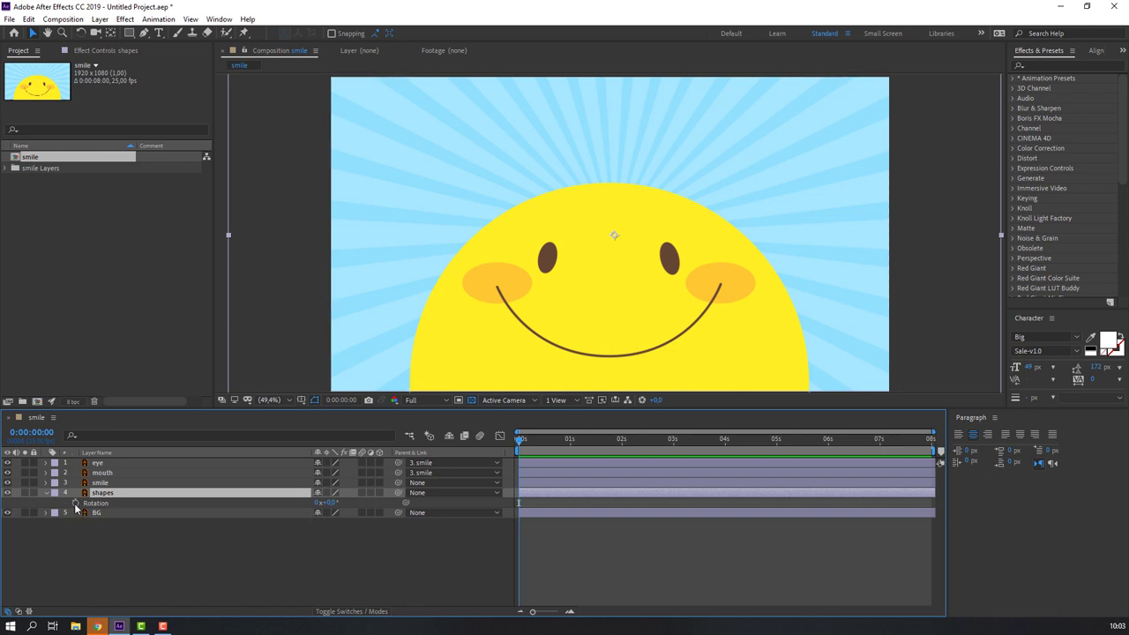
click(75, 503)
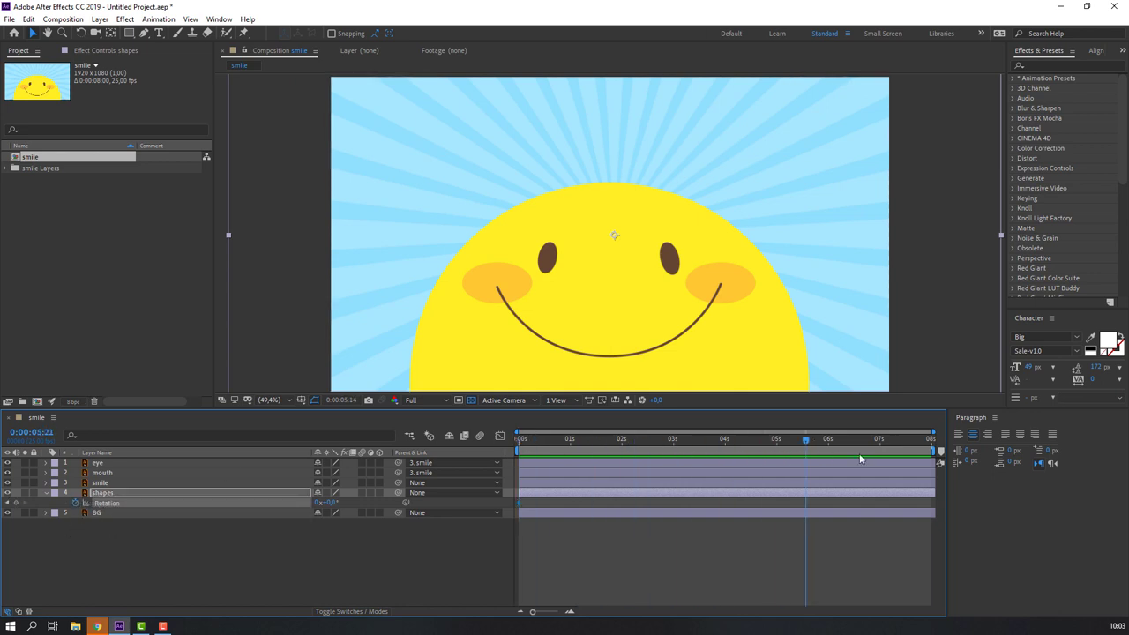
drag(860, 458, 977, 451)
text(1)
key(Return)
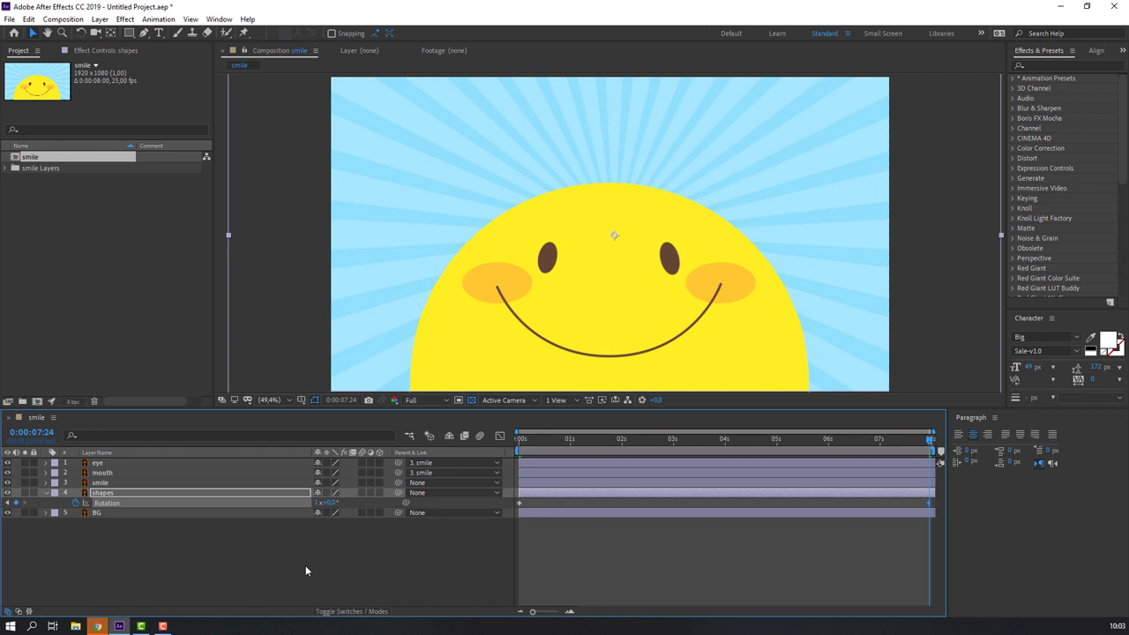
key(space)
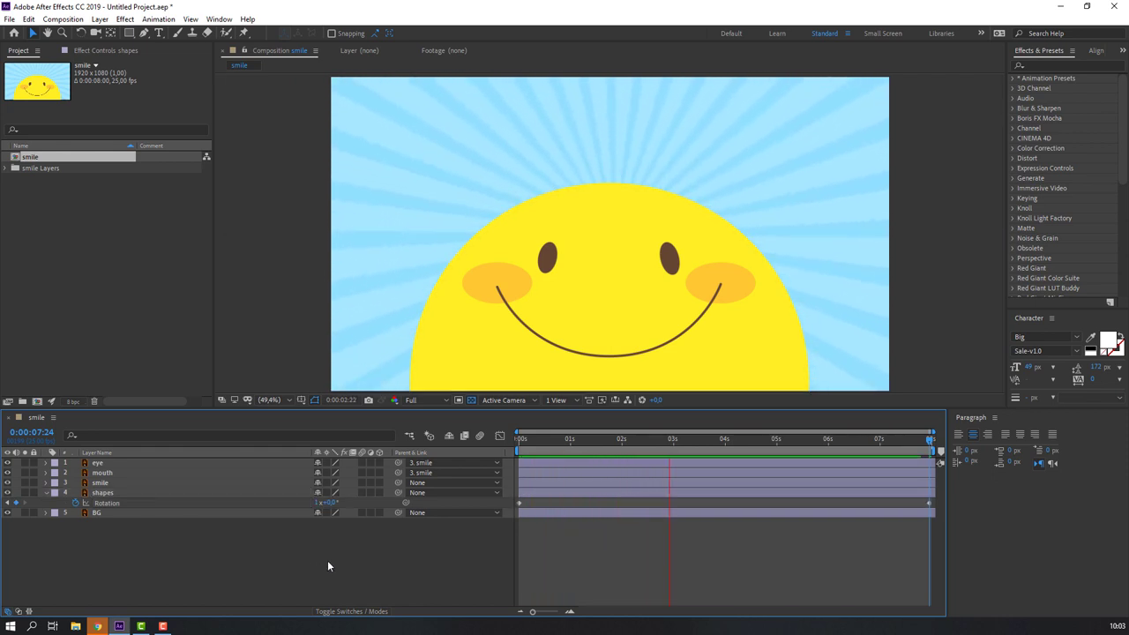
drag(572, 438, 519, 439)
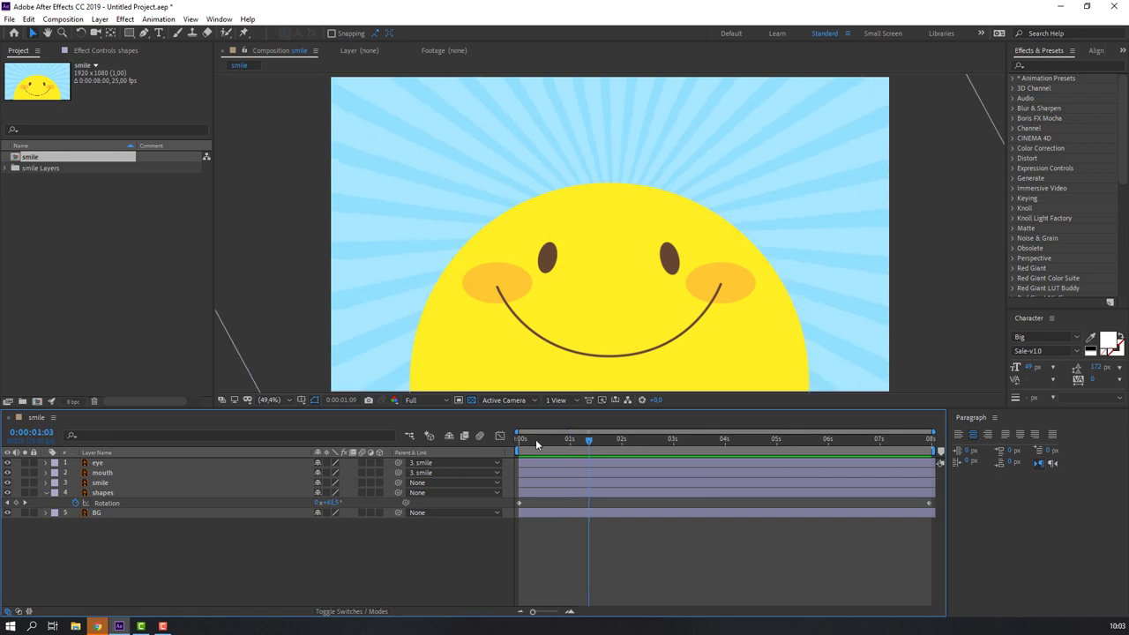
click(46, 493)
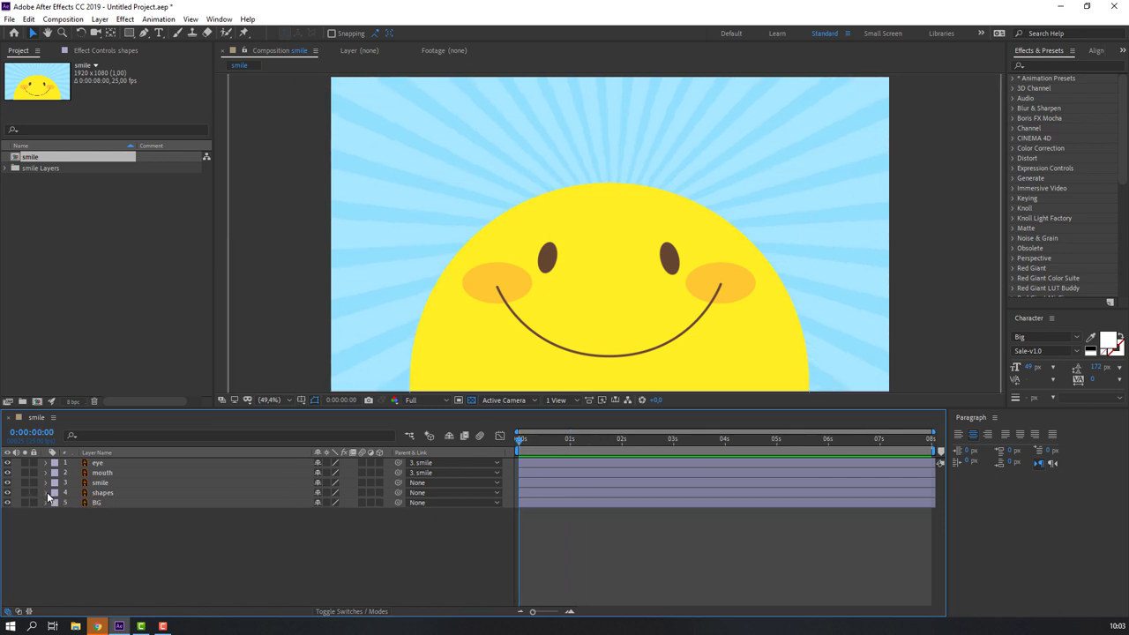
drag(98, 513, 97, 500)
- Lock the shapes and BG layers and set the smile layer's Position keyframe at 1 second
click(35, 493)
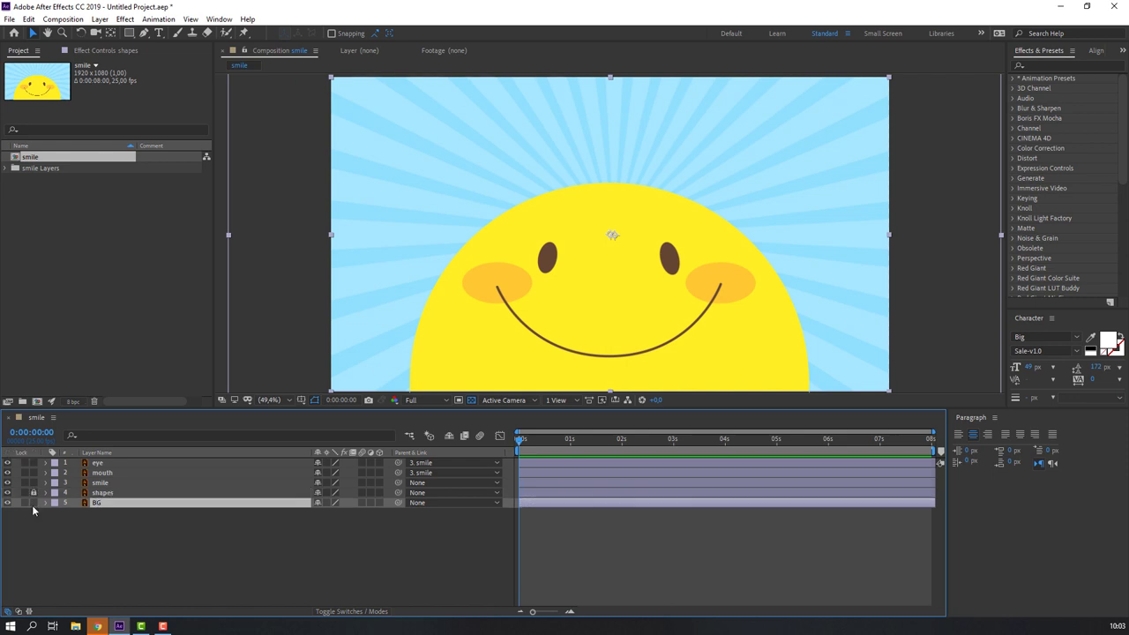
click(106, 484)
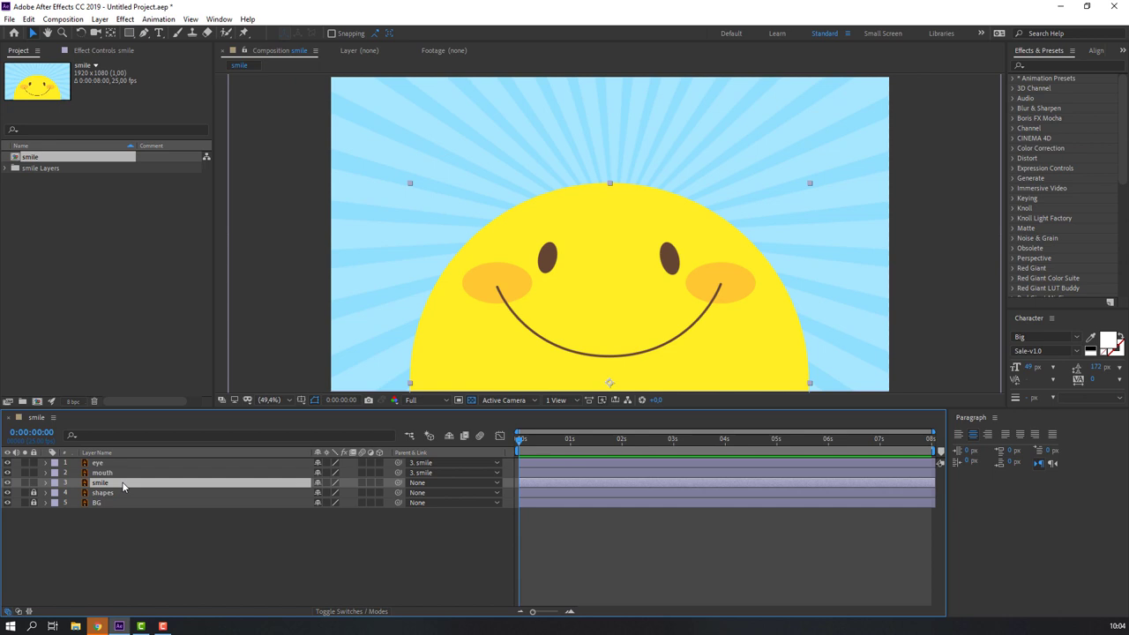
key(p)
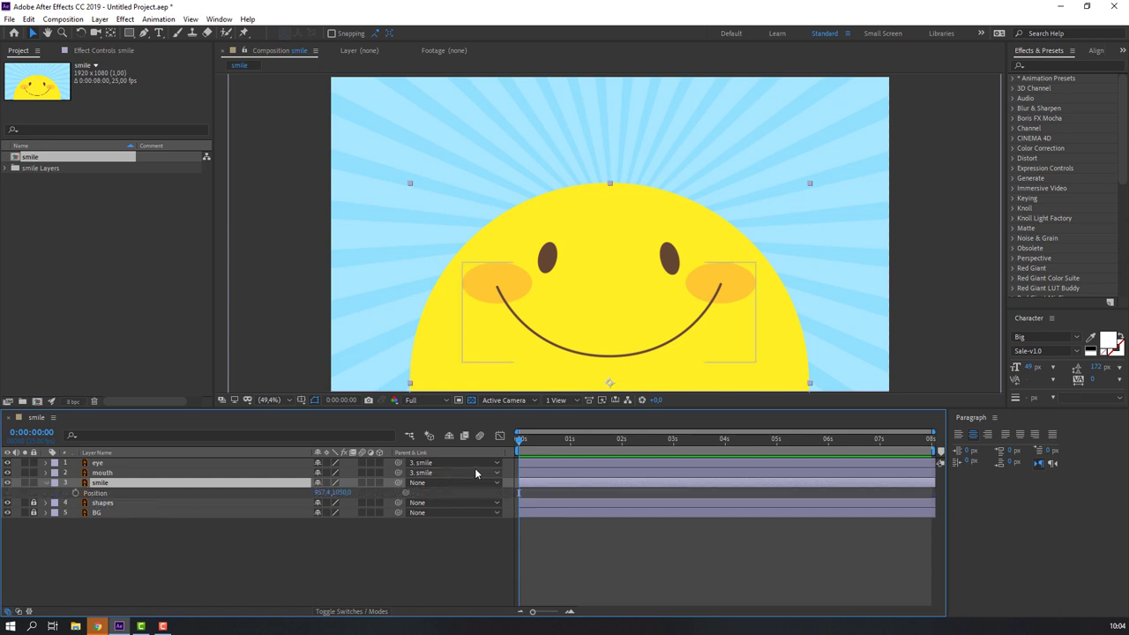
drag(555, 446, 570, 445)
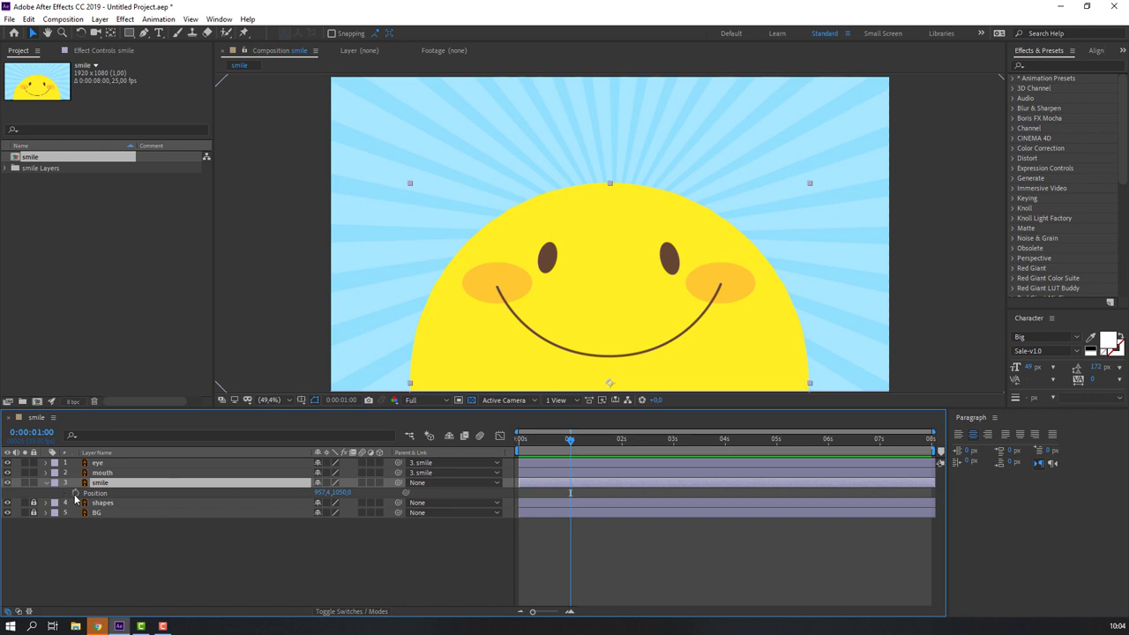
click(545, 441)
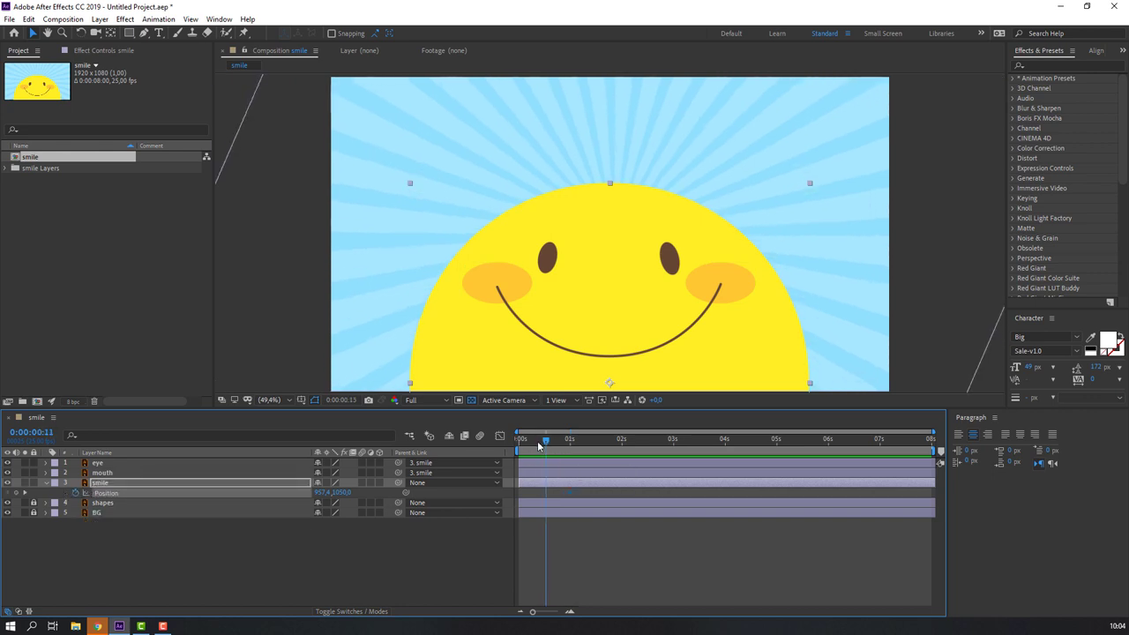
key(Home)
- At frame 0, push the sun below the frame so it rises, then preview
drag(340, 492, 459, 493)
click(683, 538)
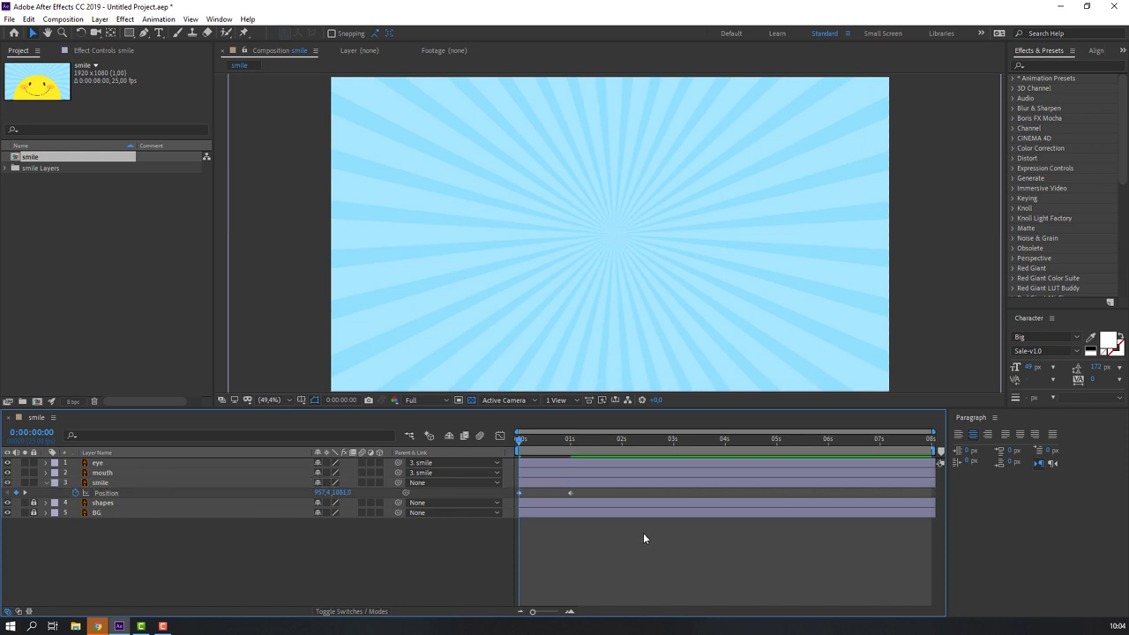
key(space)
key(space)
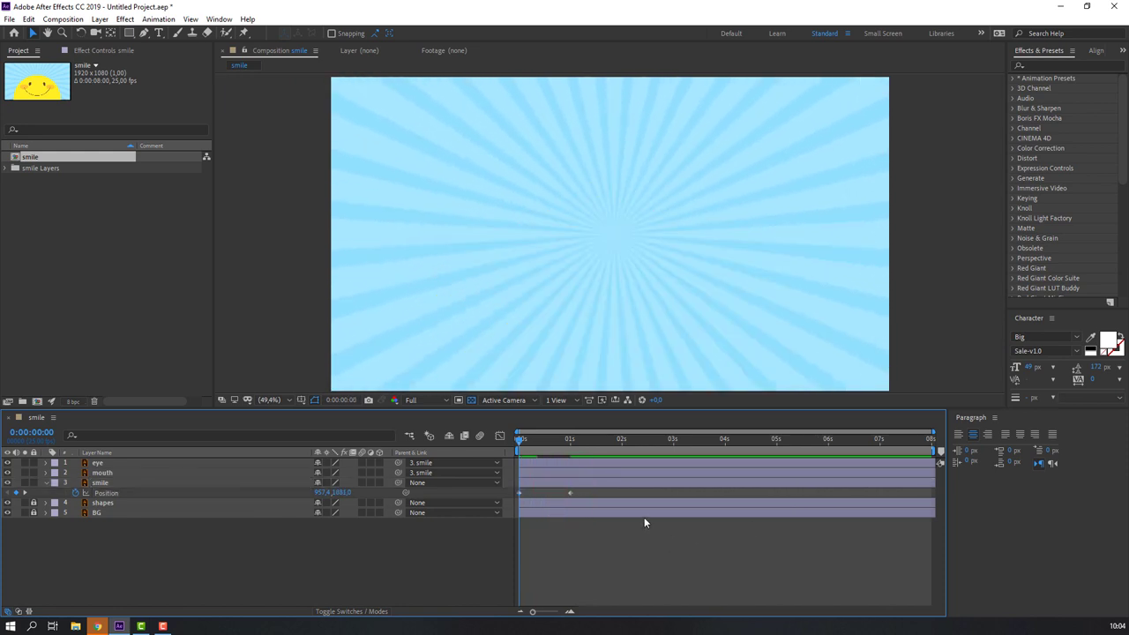
key(space)
key(space)
drag(608, 489, 504, 497)
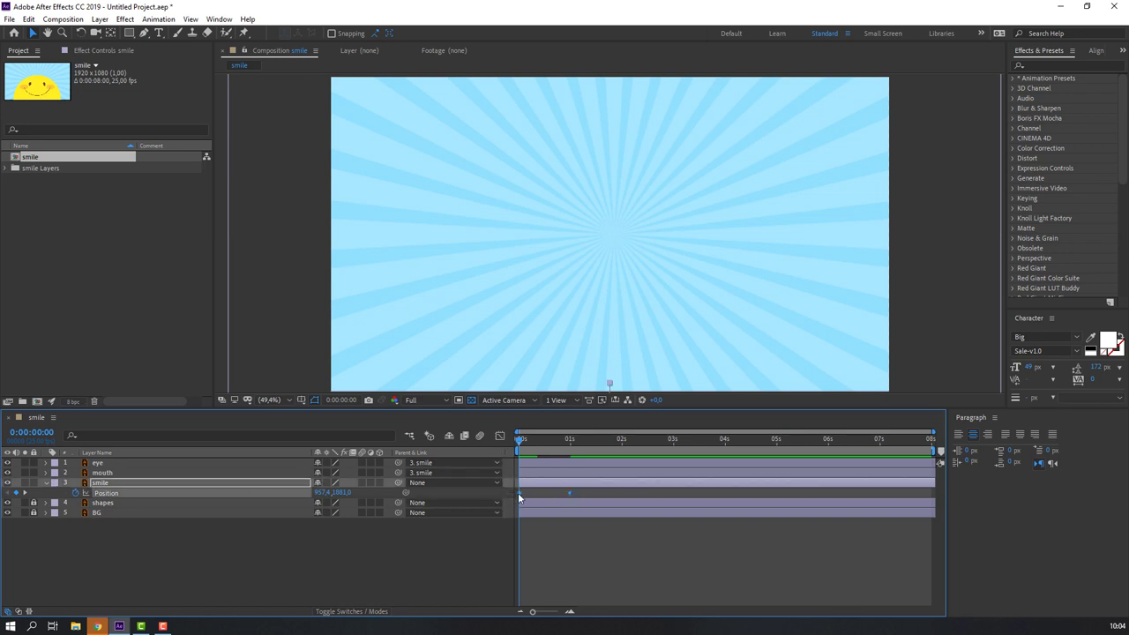
- Apply Easy Ease to both sun-rise Position keyframes
right_click(519, 493)
mouse_move(555, 487)
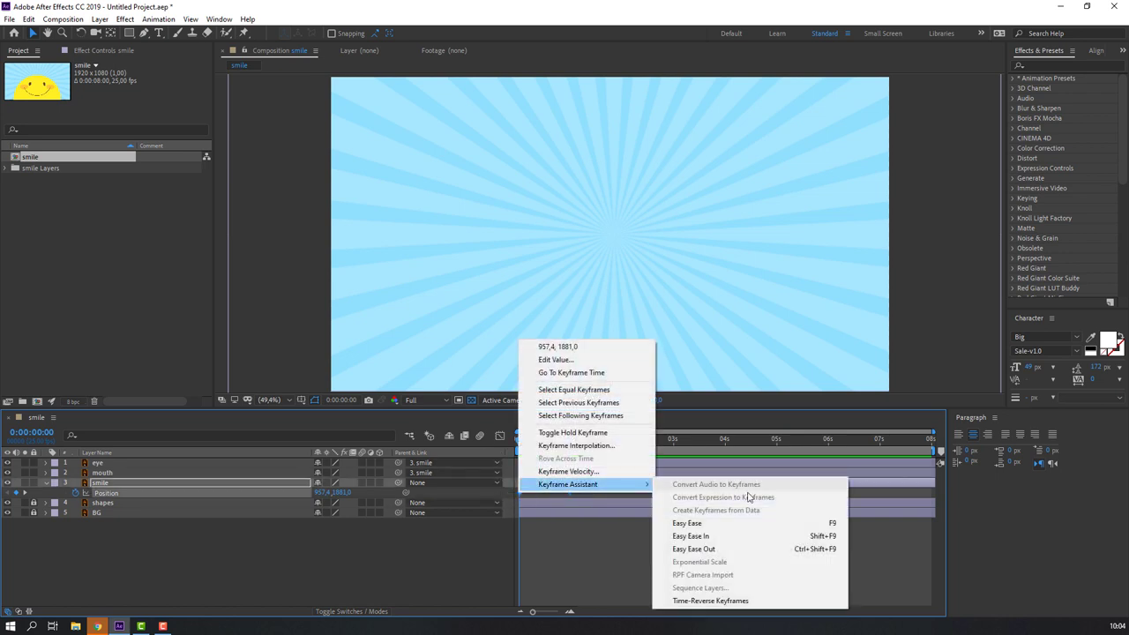
click(697, 523)
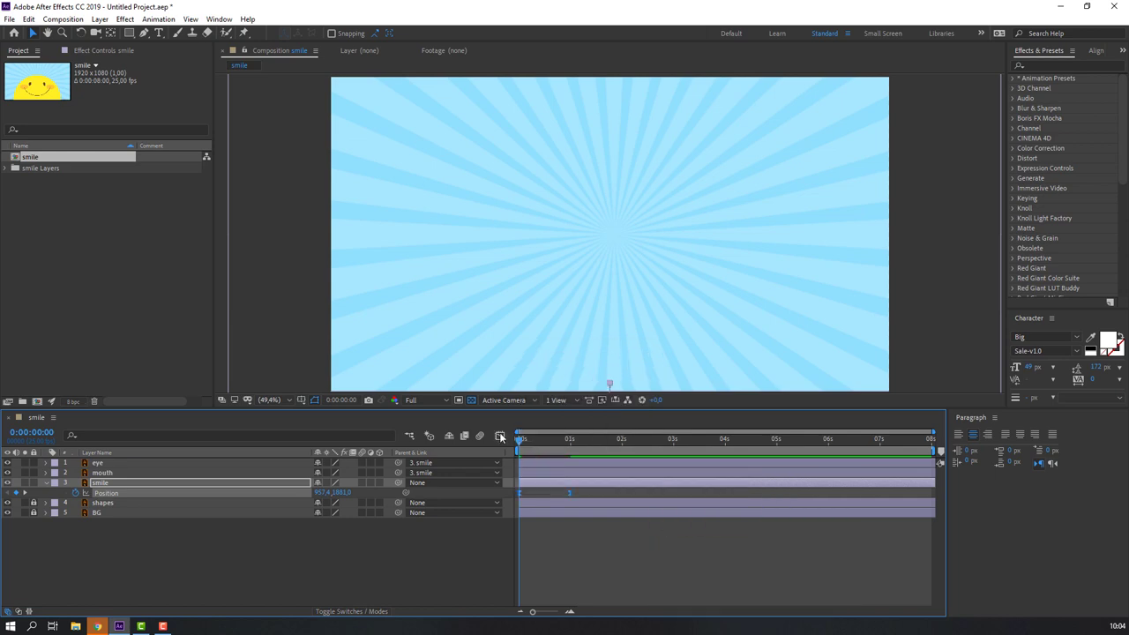
- Lengthen the first keyframe's ease in the Graph Editor and move the landing keyframe to about 1.7 seconds
click(500, 436)
drag(534, 574, 501, 584)
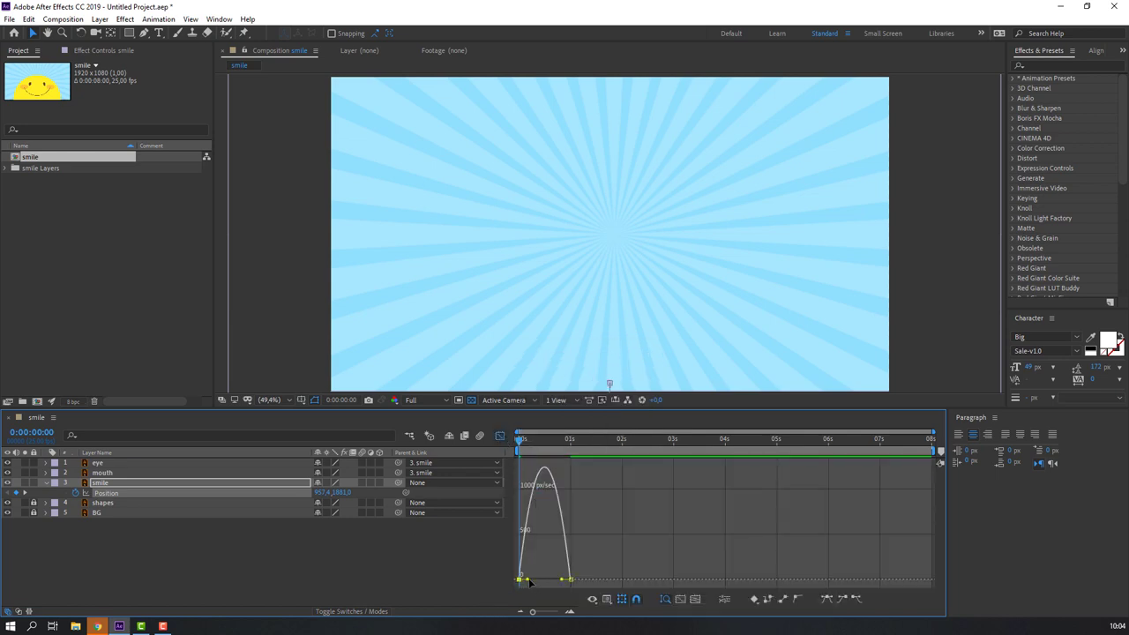
drag(528, 581, 553, 579)
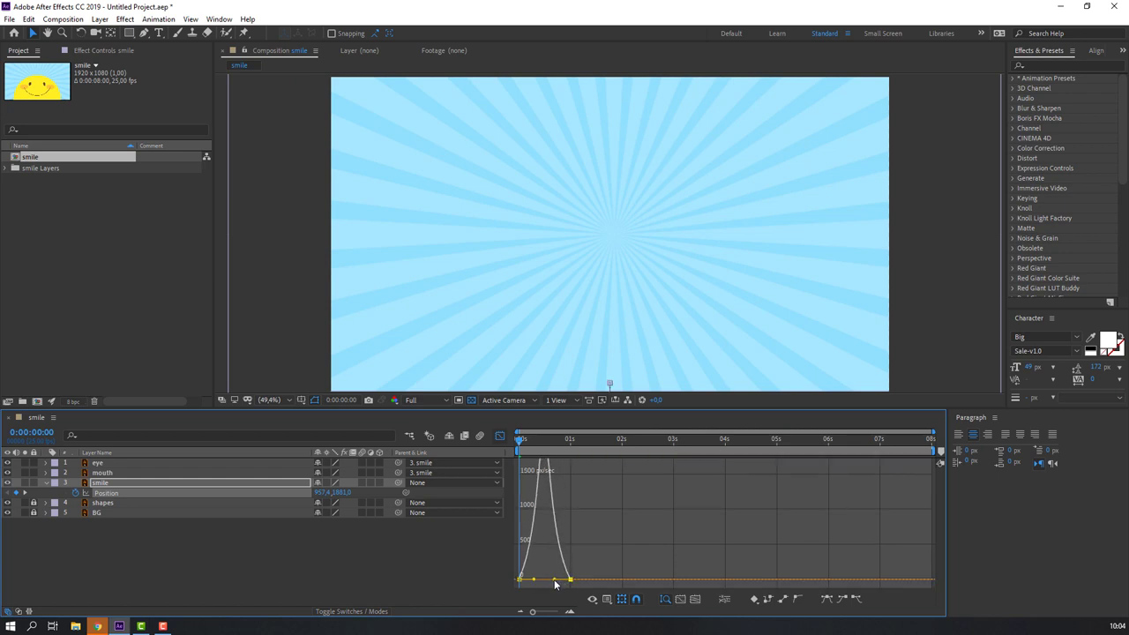
key(space)
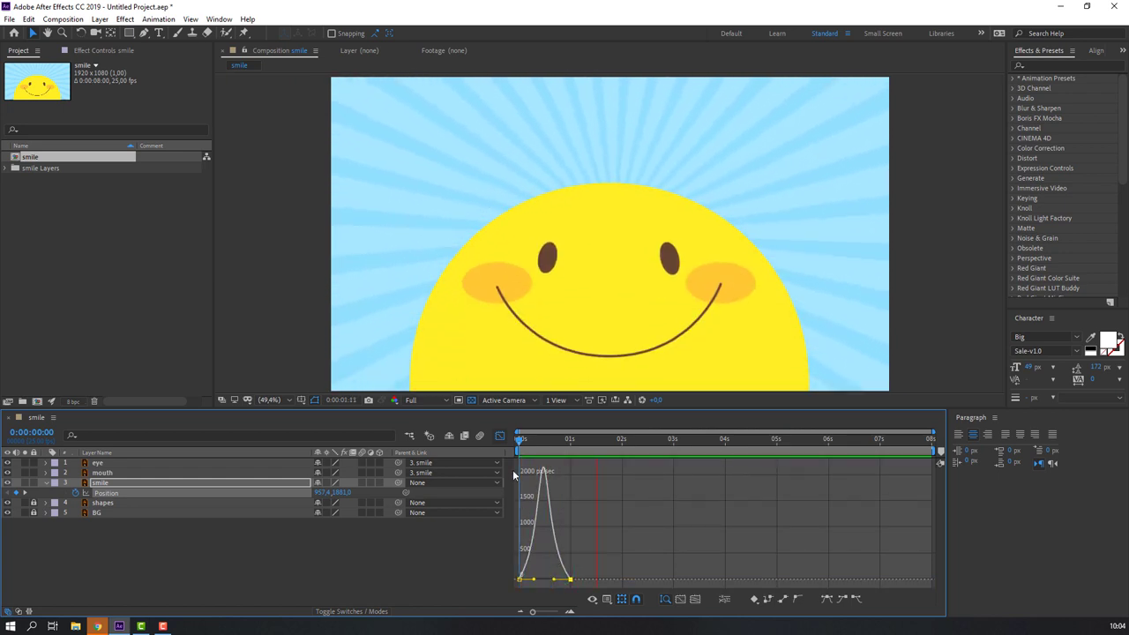
click(501, 436)
drag(571, 493, 605, 493)
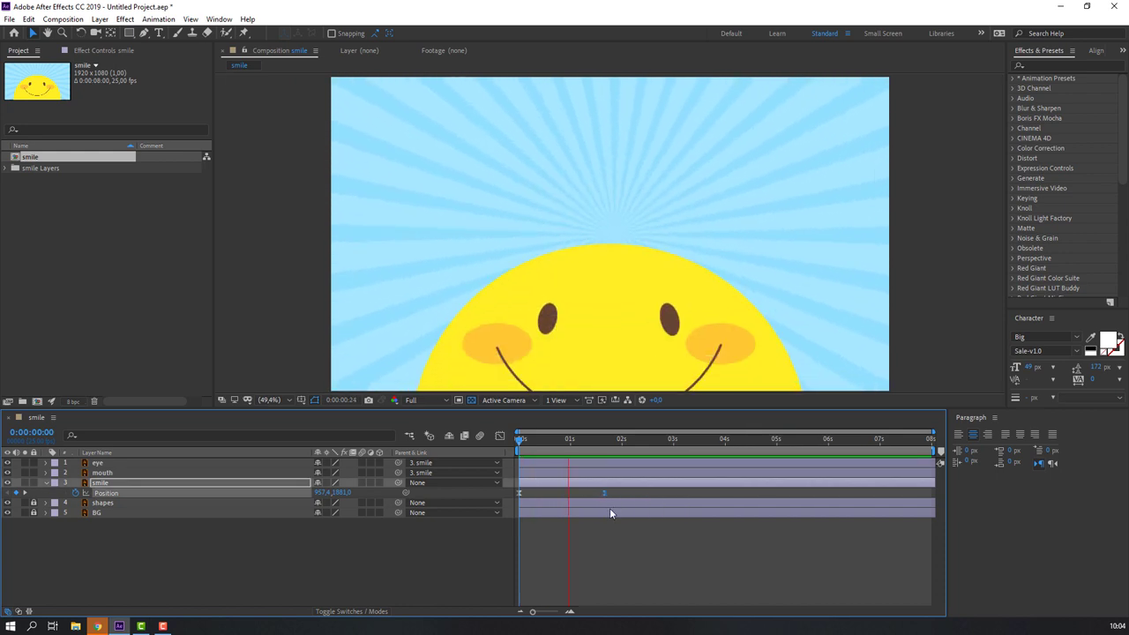
- Add a new null object layer named controller
click(266, 556)
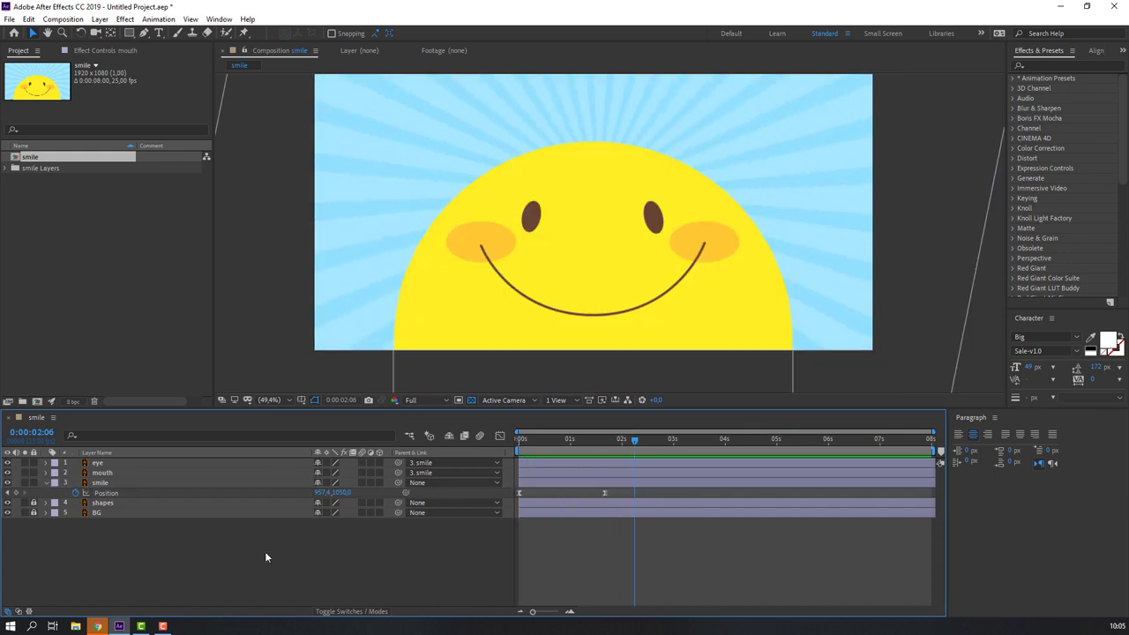
right_click(120, 556)
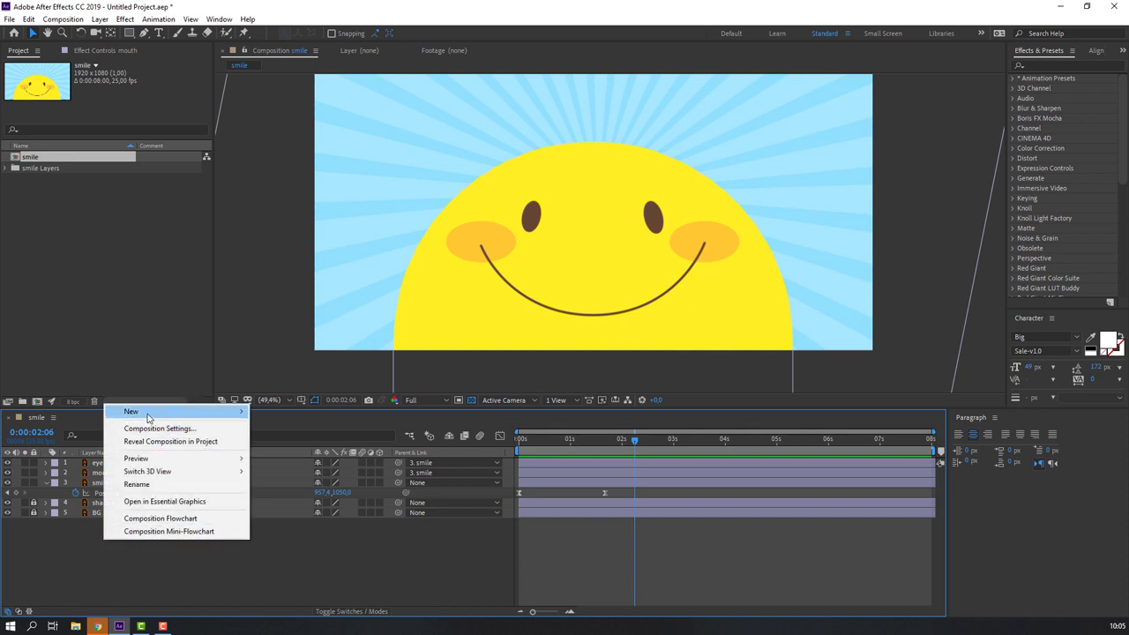
mouse_move(150, 414)
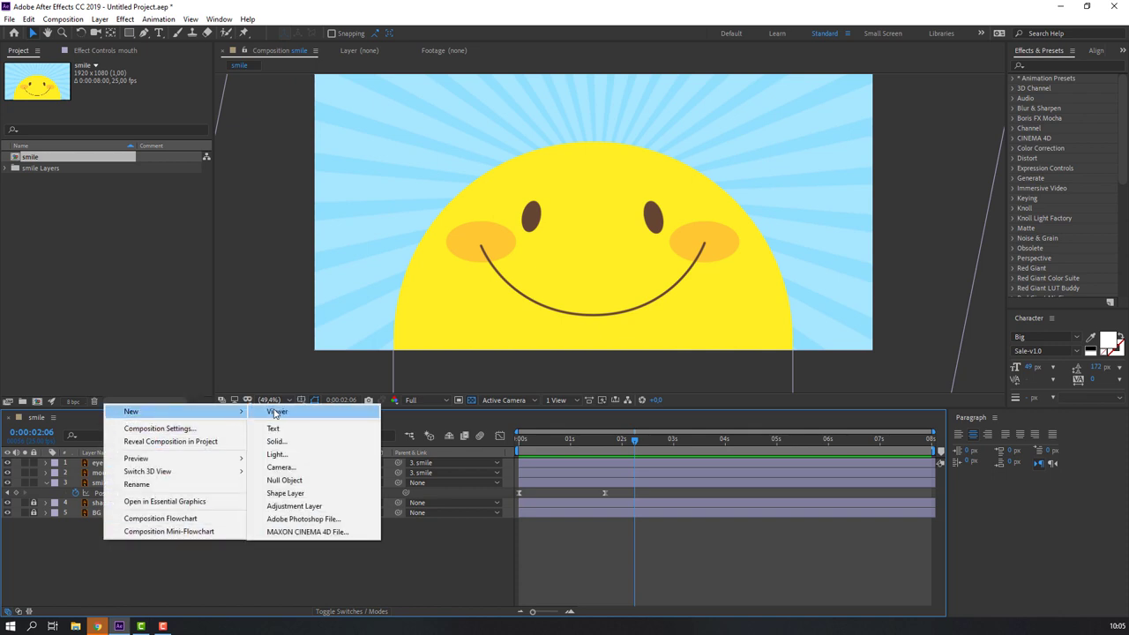
click(295, 480)
key(Return)
text(controller)
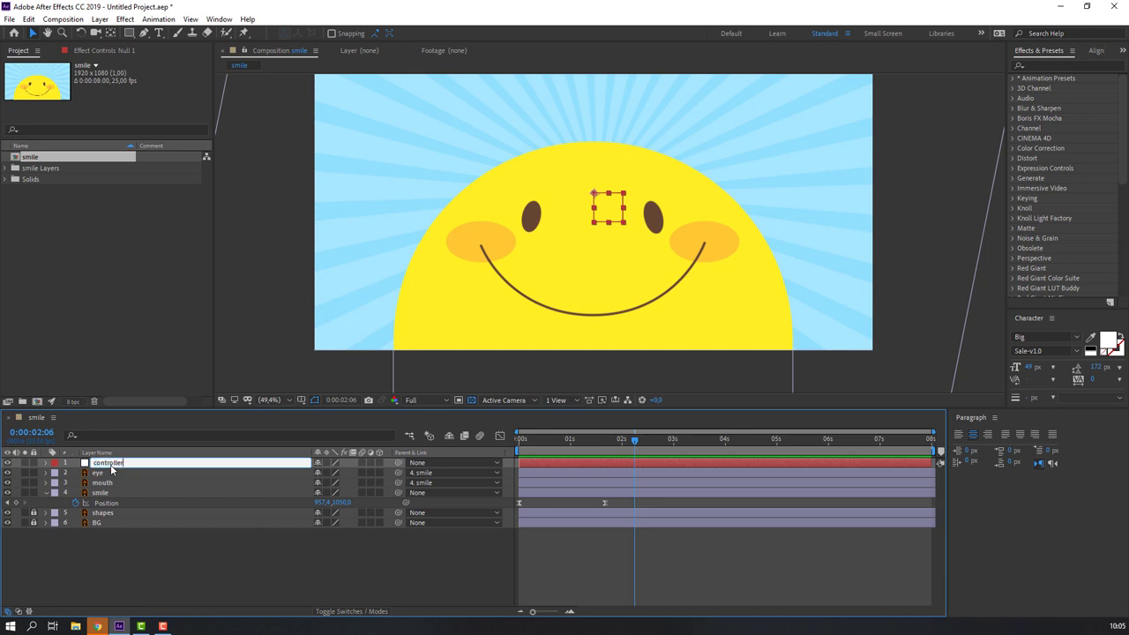
key(Return)
- Centre the controller's anchor point with the Pan Behind tool
click(110, 32)
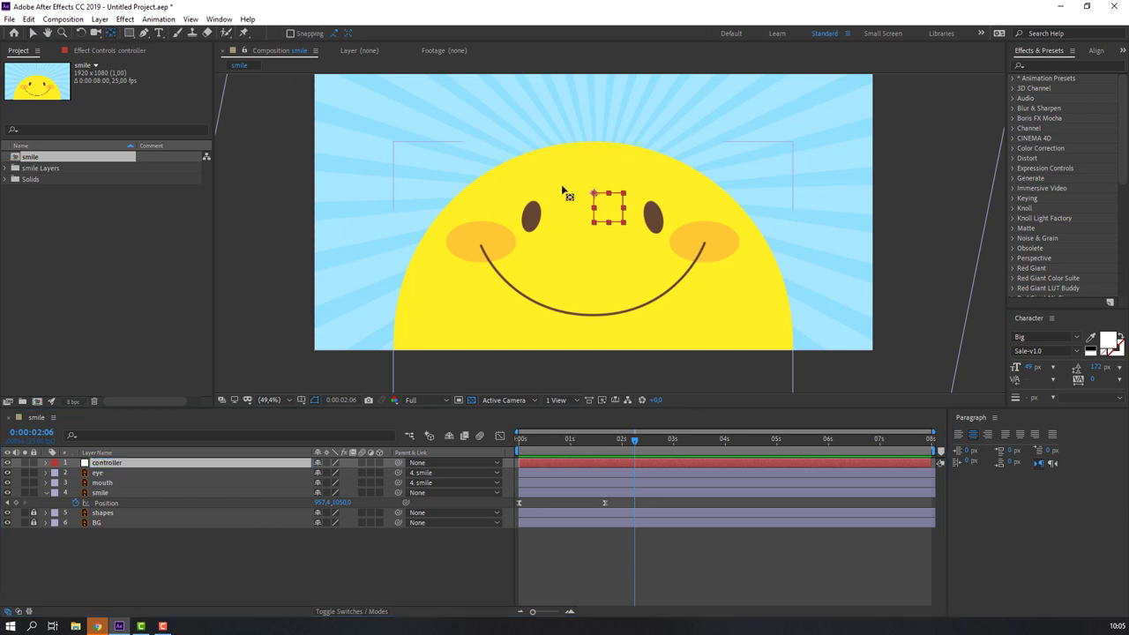
drag(598, 200, 609, 209)
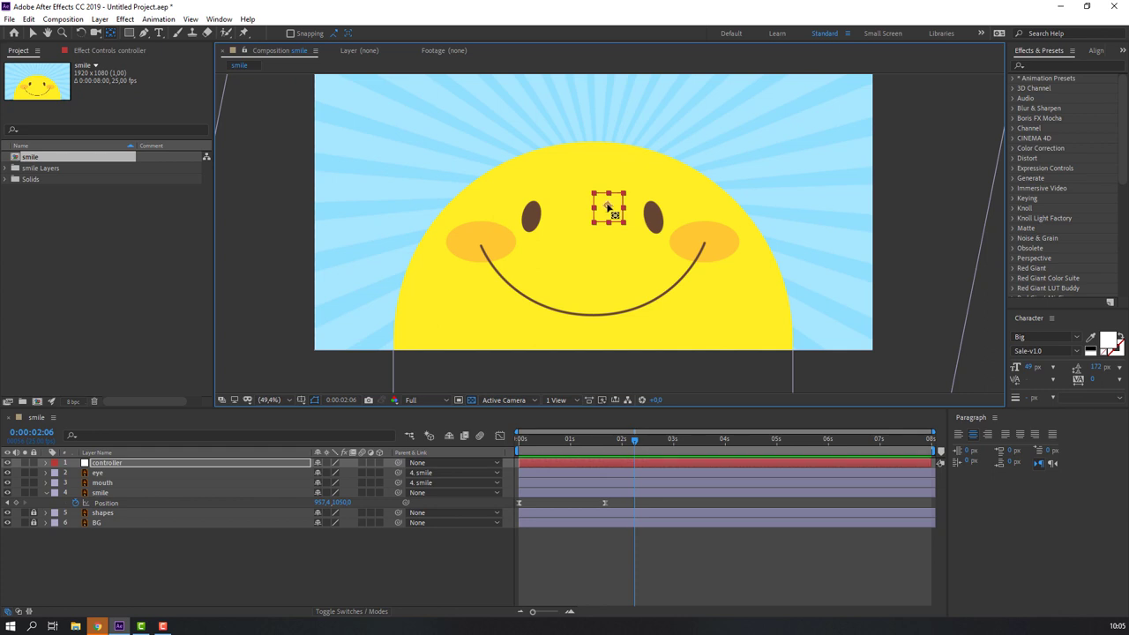
key(v)
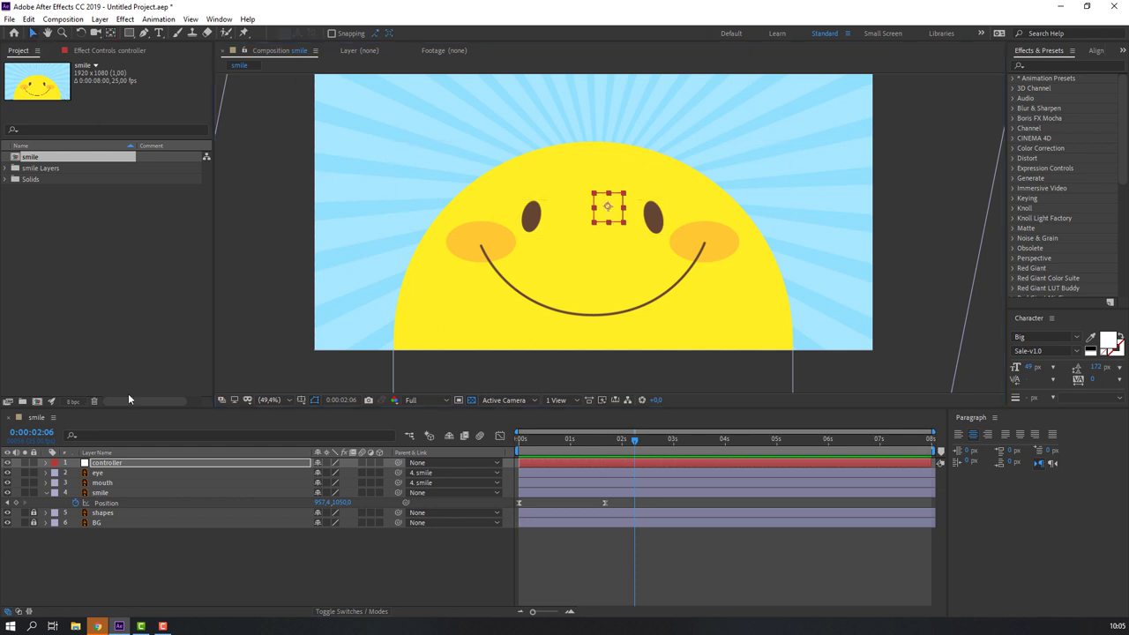
click(106, 478)
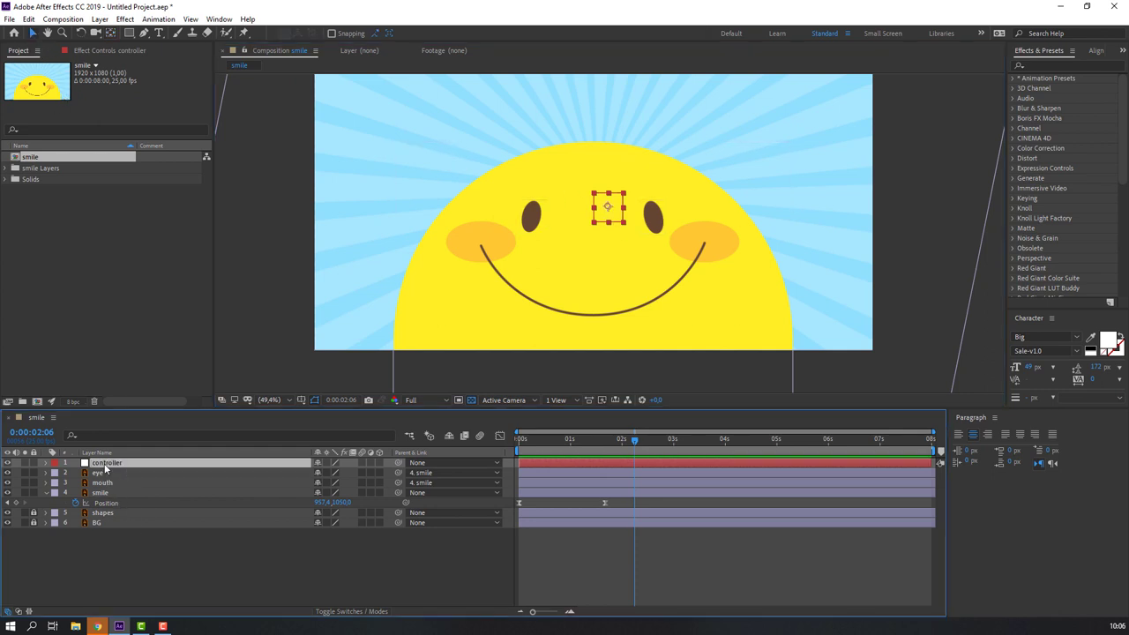
- Scale the controller null to 474% and position it over the sun's face
key(s)
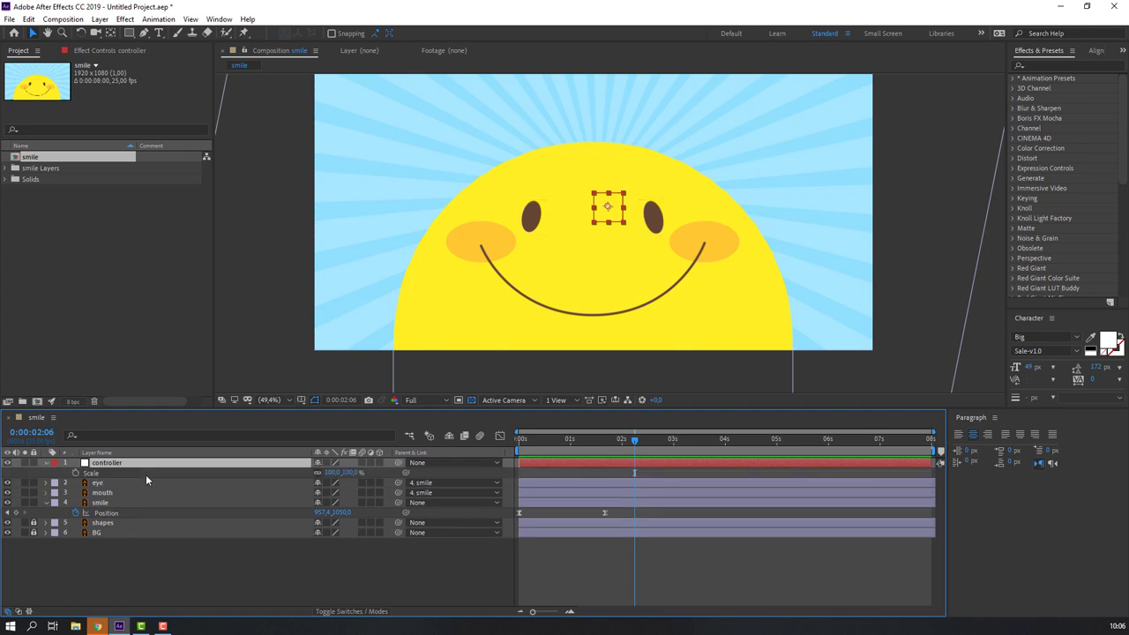
drag(330, 472, 618, 472)
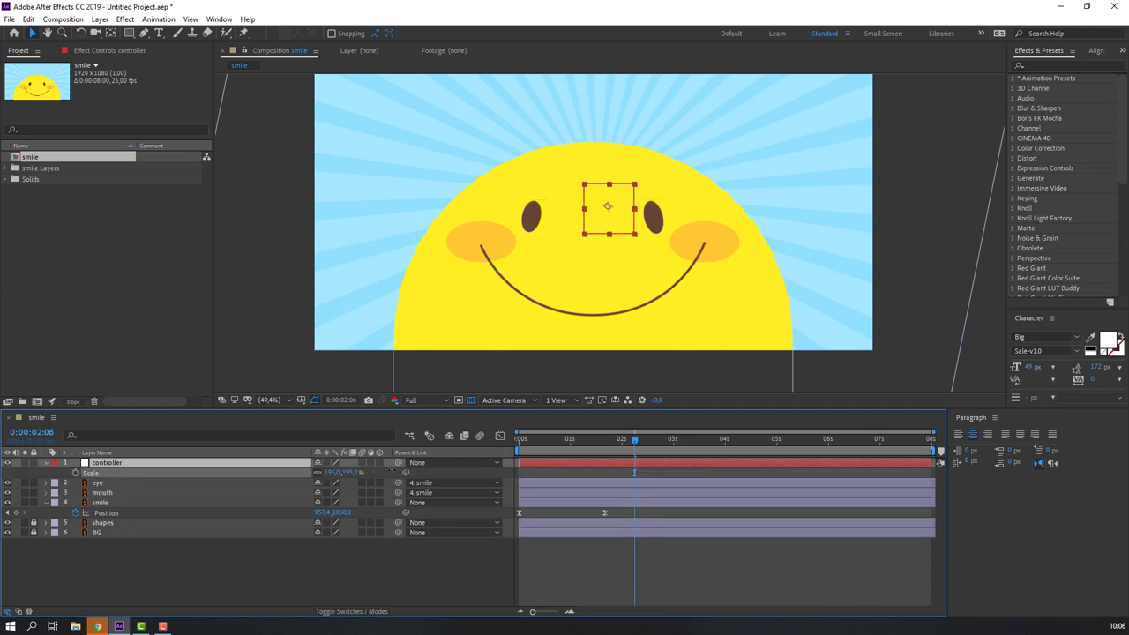
click(631, 241)
drag(630, 241, 628, 232)
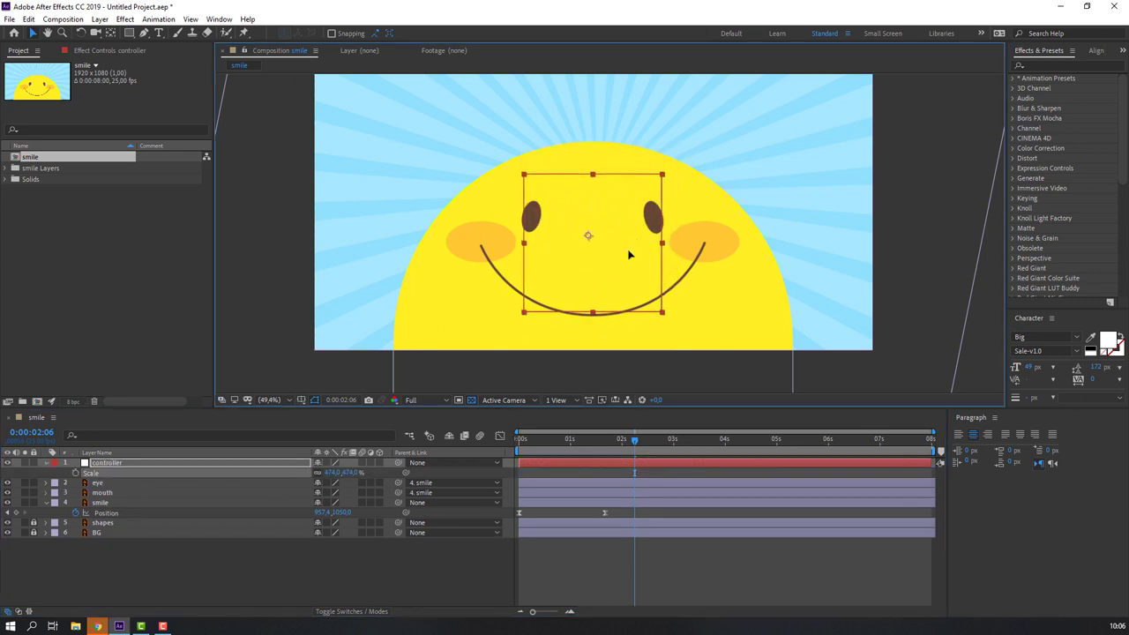
key(s)
click(29, 522)
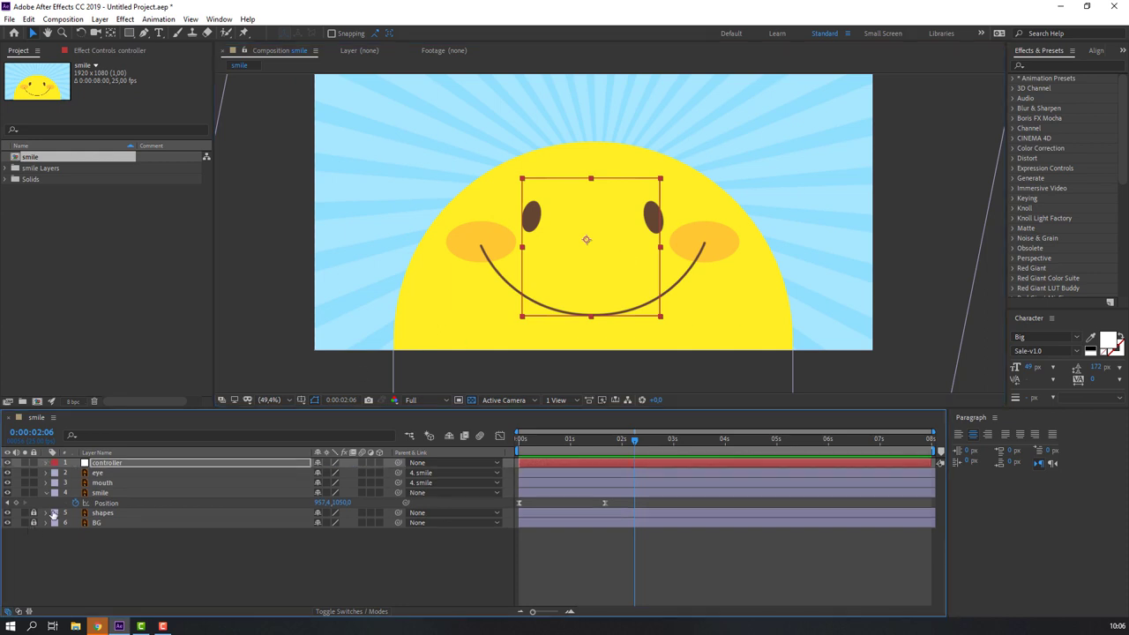
- Split the eye and mouth layers at 0:00:02:04 using Edit > Split Layer
click(112, 474)
ctrl+click(103, 484)
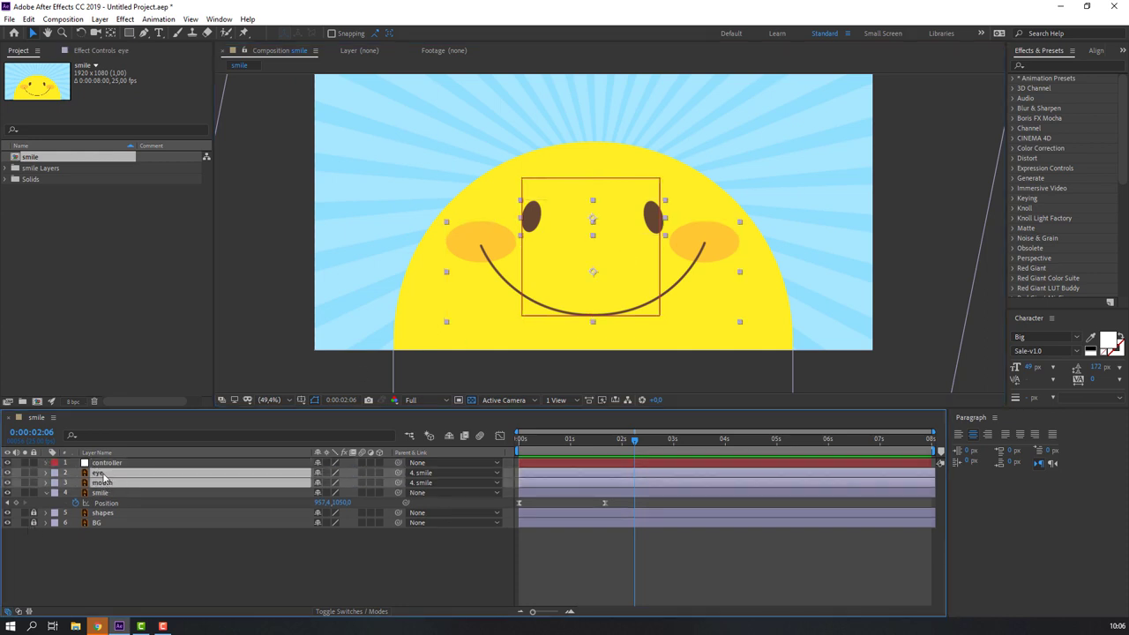
drag(634, 441, 630, 447)
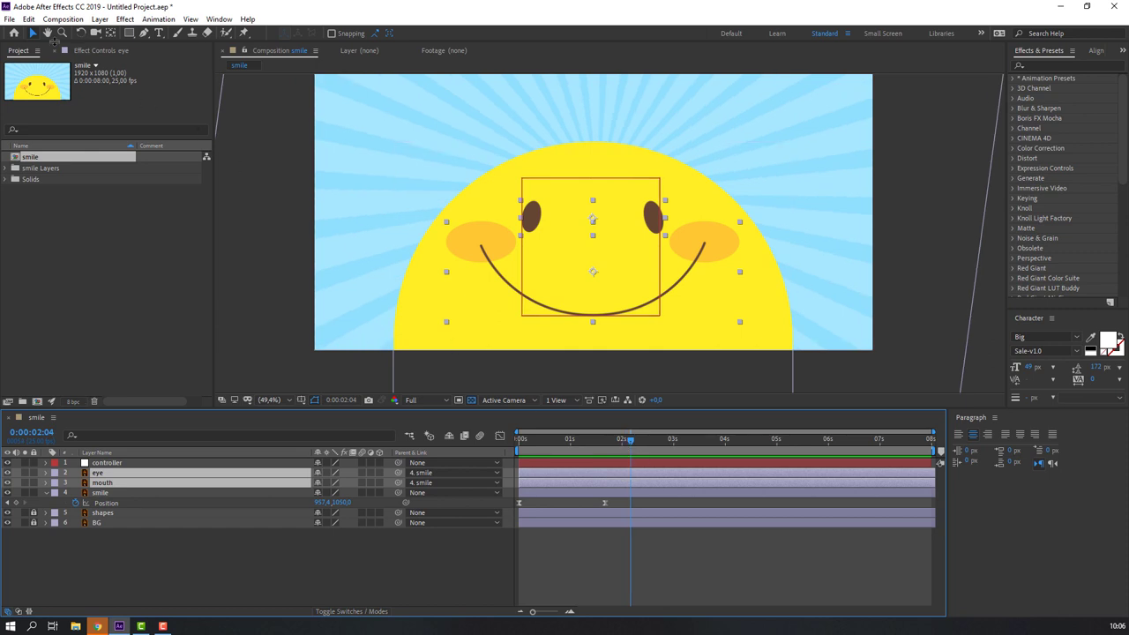
click(25, 23)
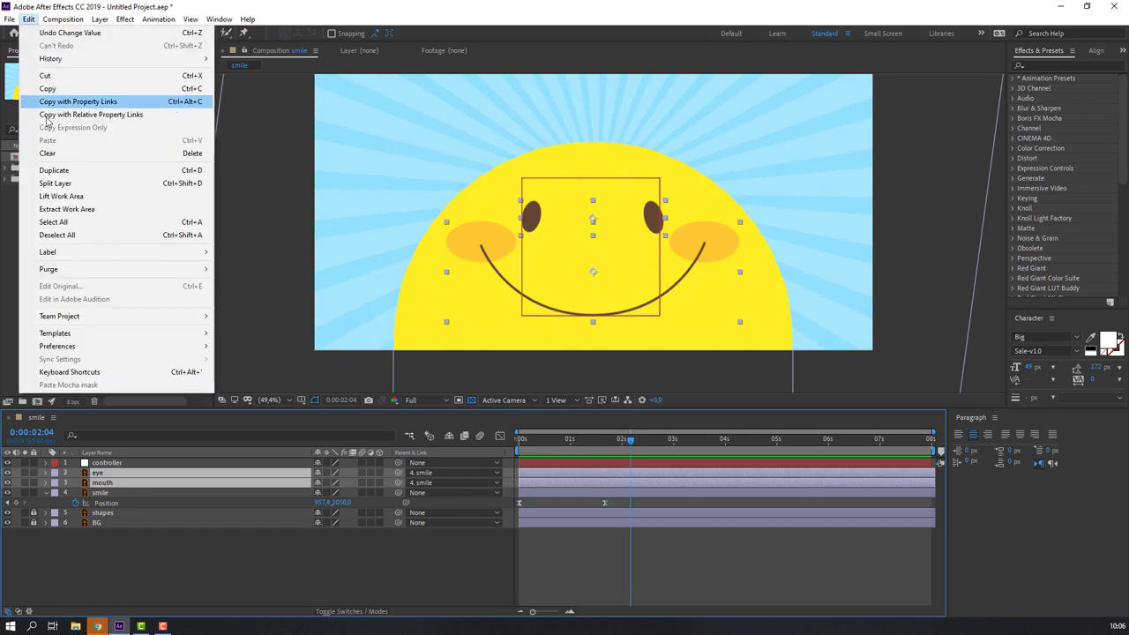
click(46, 184)
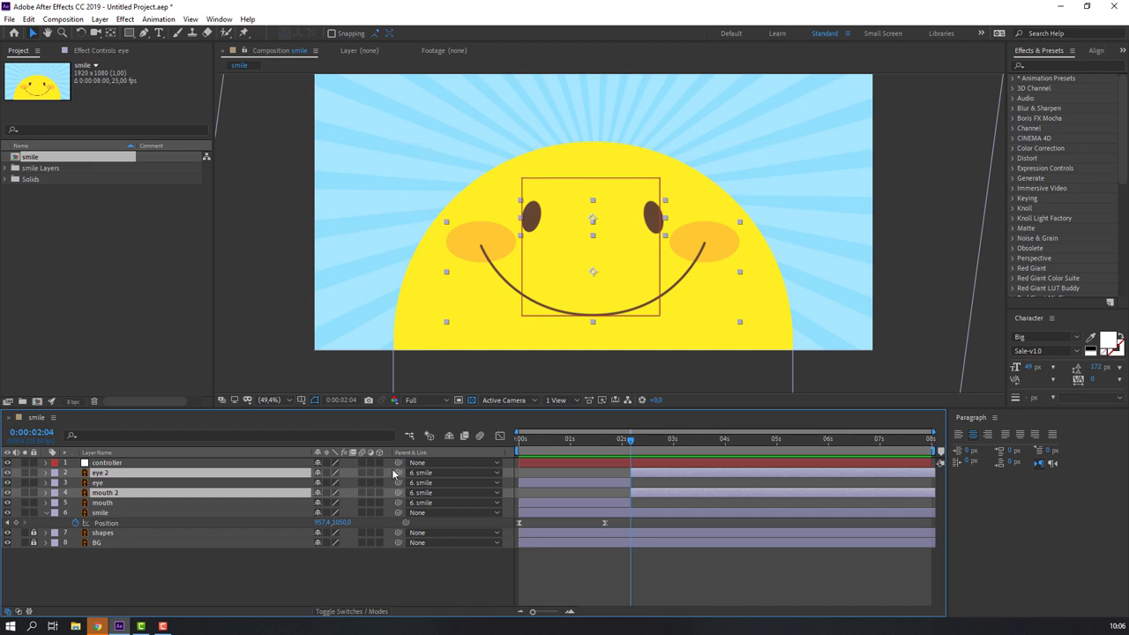
- Parent eye 2 and mouth 2 to controller, label them Peach, and preview to 0:00:02:19
drag(316, 471, 102, 463)
click(53, 475)
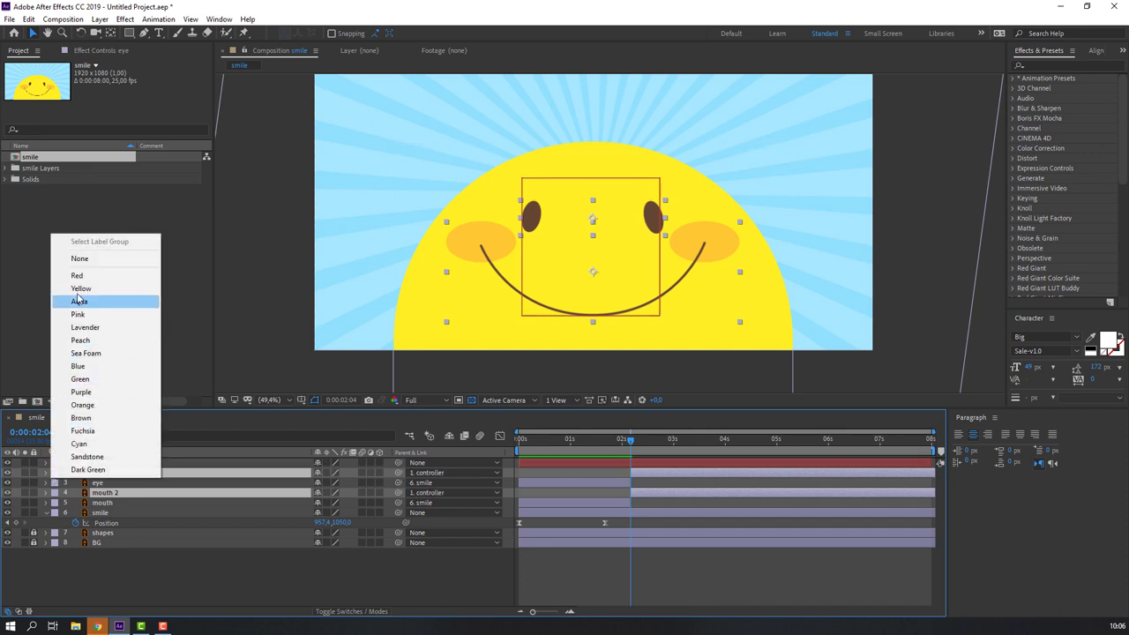
click(88, 340)
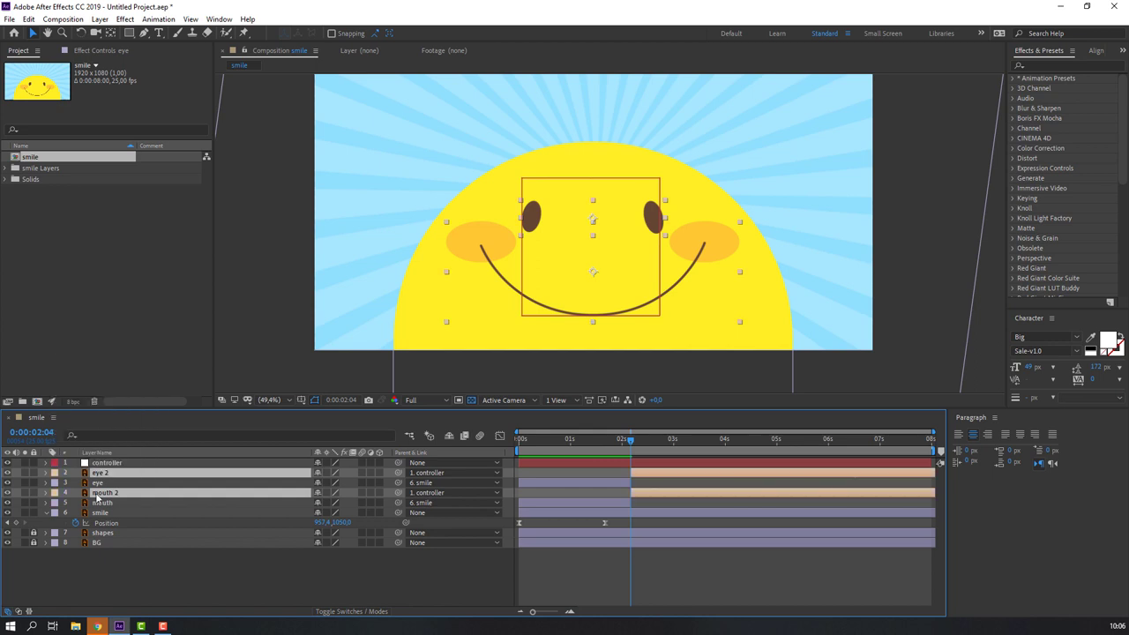
drag(99, 493, 104, 479)
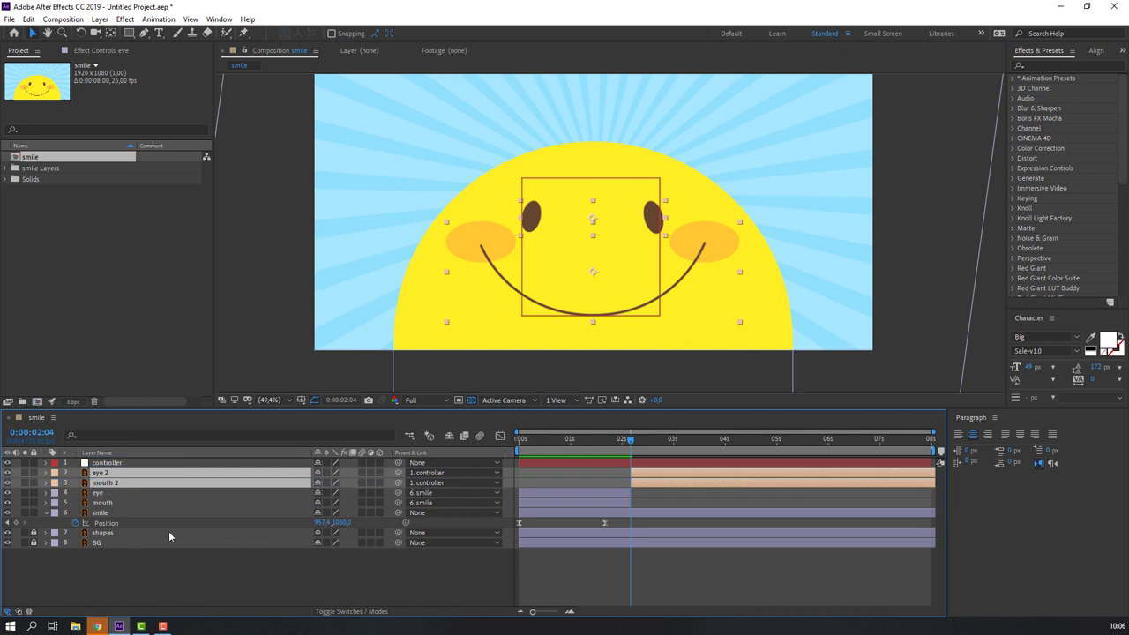
click(334, 579)
drag(577, 438, 674, 449)
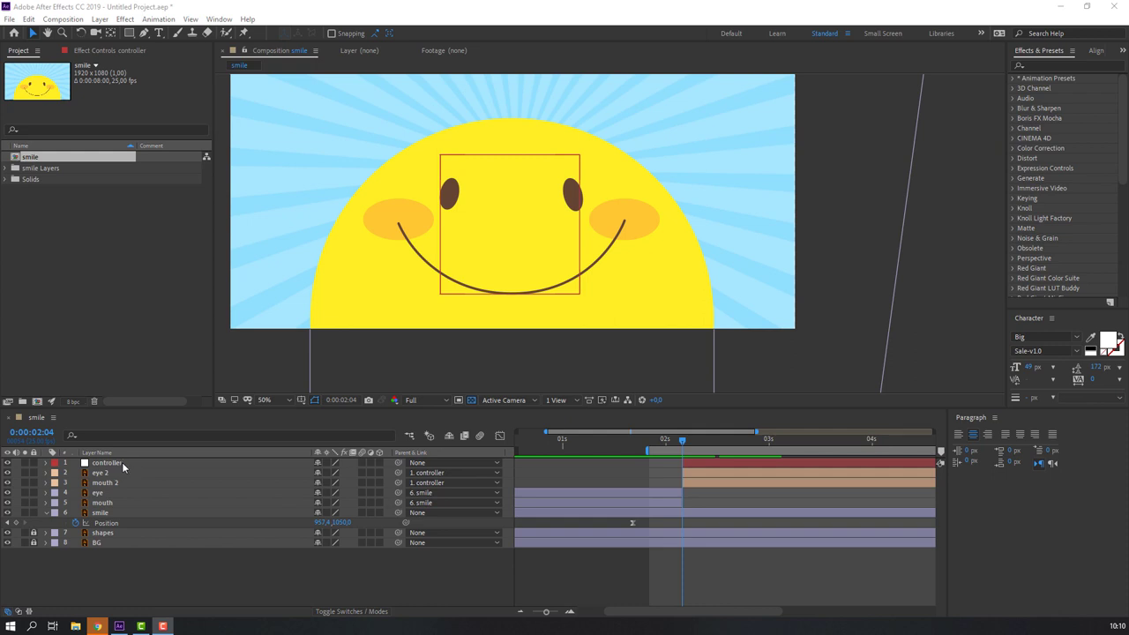
- Keyframe the controller's Position and move the face up-right at 0:00:02:10
click(121, 462)
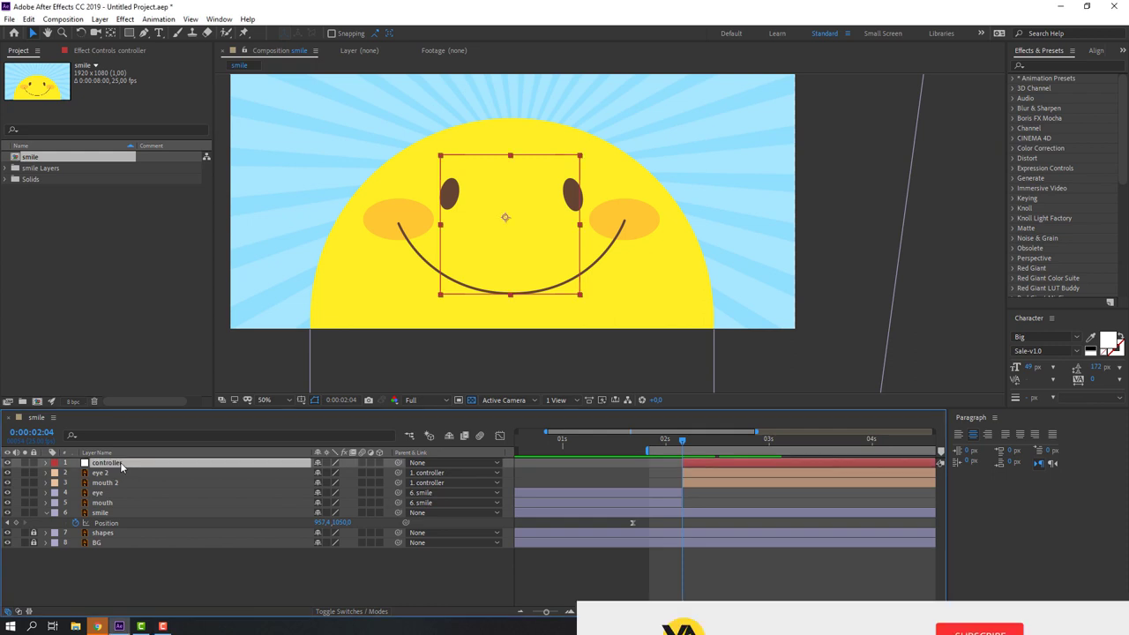
key(p)
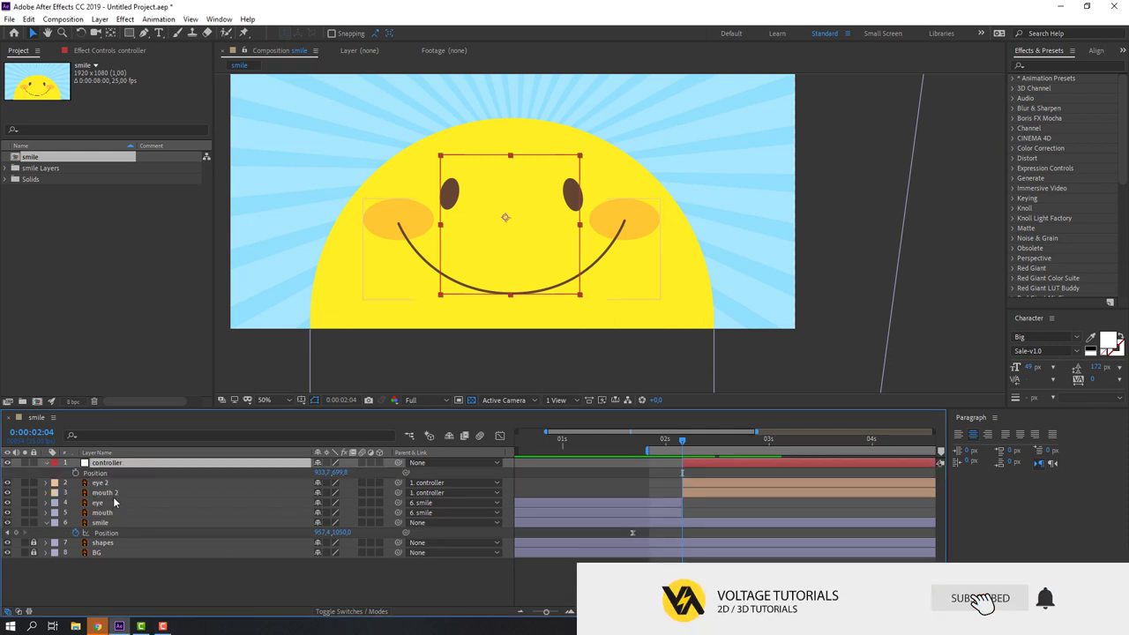
click(75, 473)
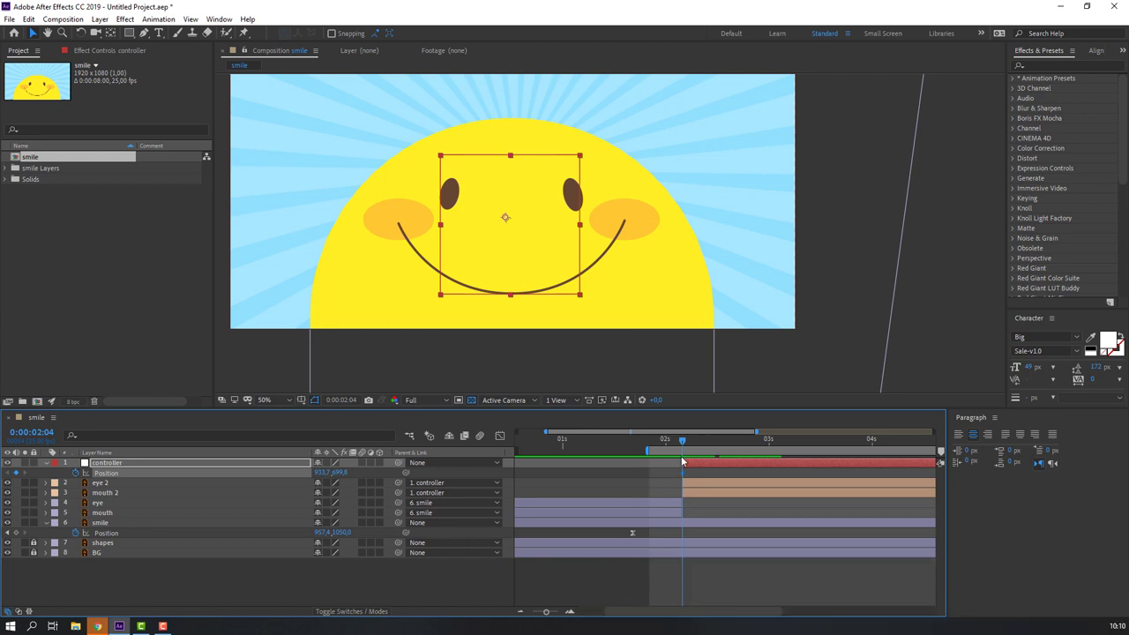
key(Page_Down)
key(Page_Down)
key(Page_Down)
key(Page_Down)
key(Page_Down)
key(Page_Down)
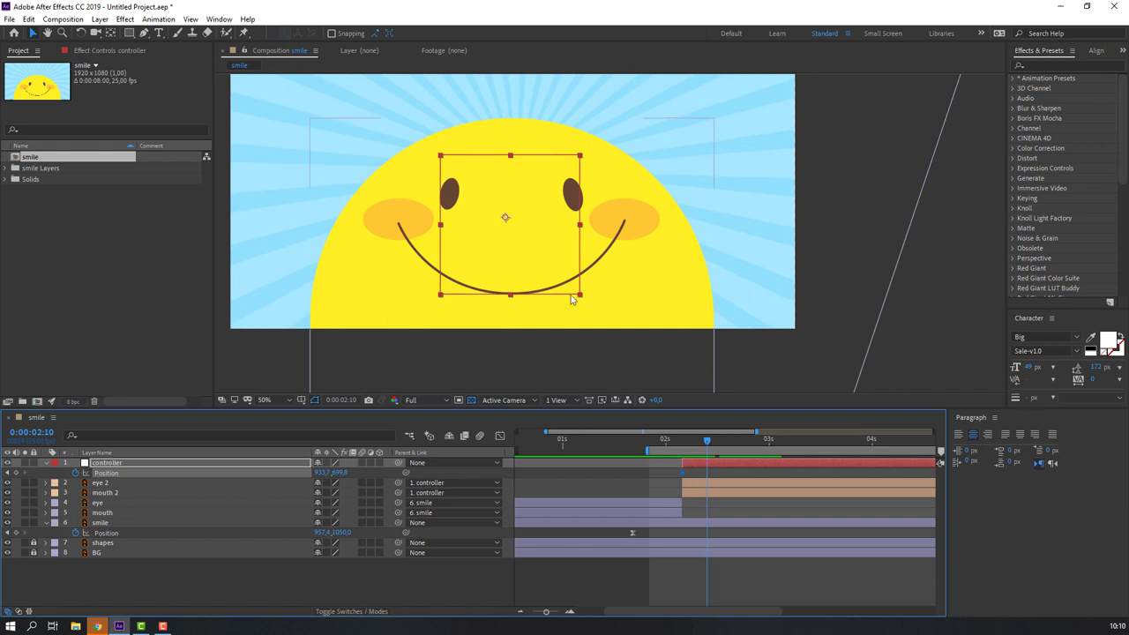
drag(466, 278, 482, 267)
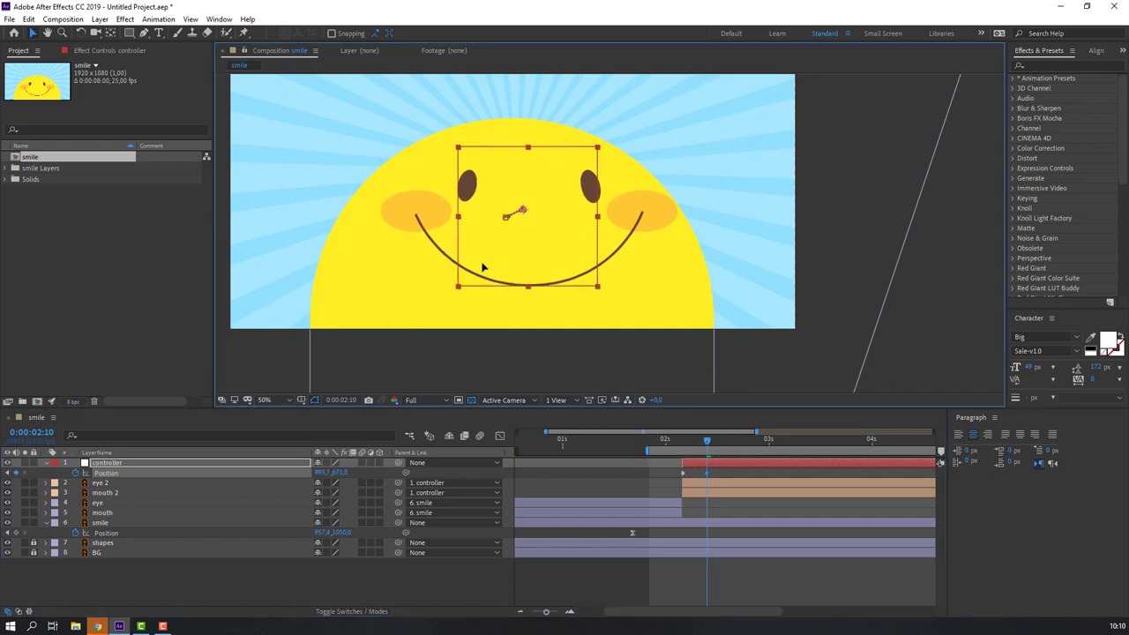
- Shift the second Position keyframe later and apply Easy Ease to both keyframes
click(677, 438)
drag(706, 472, 747, 473)
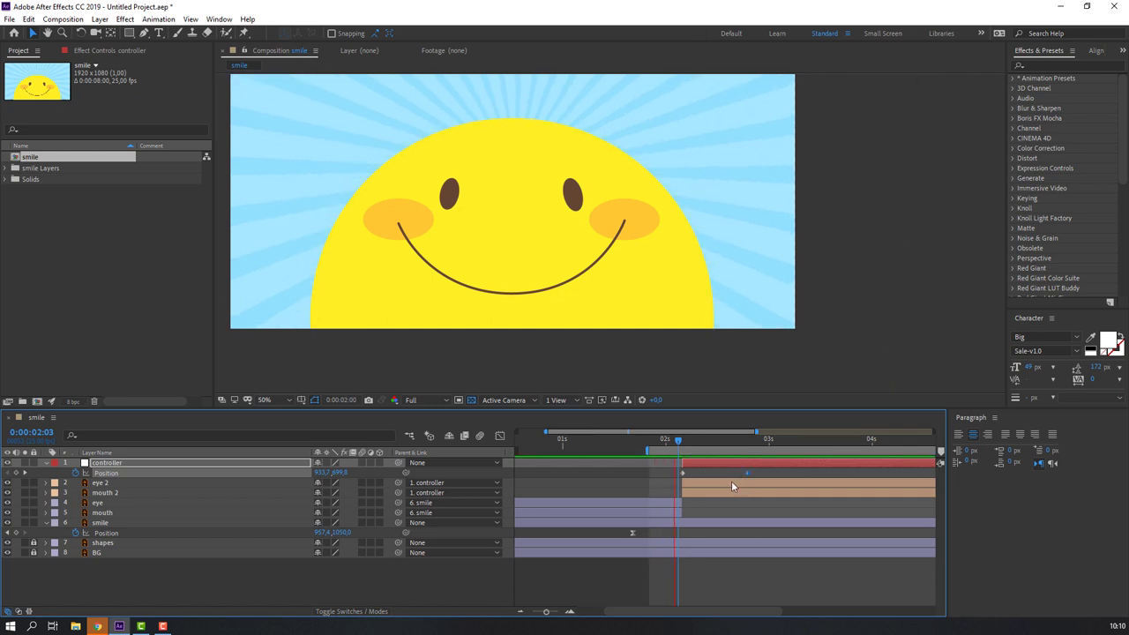
right_click(683, 474)
mouse_move(717, 465)
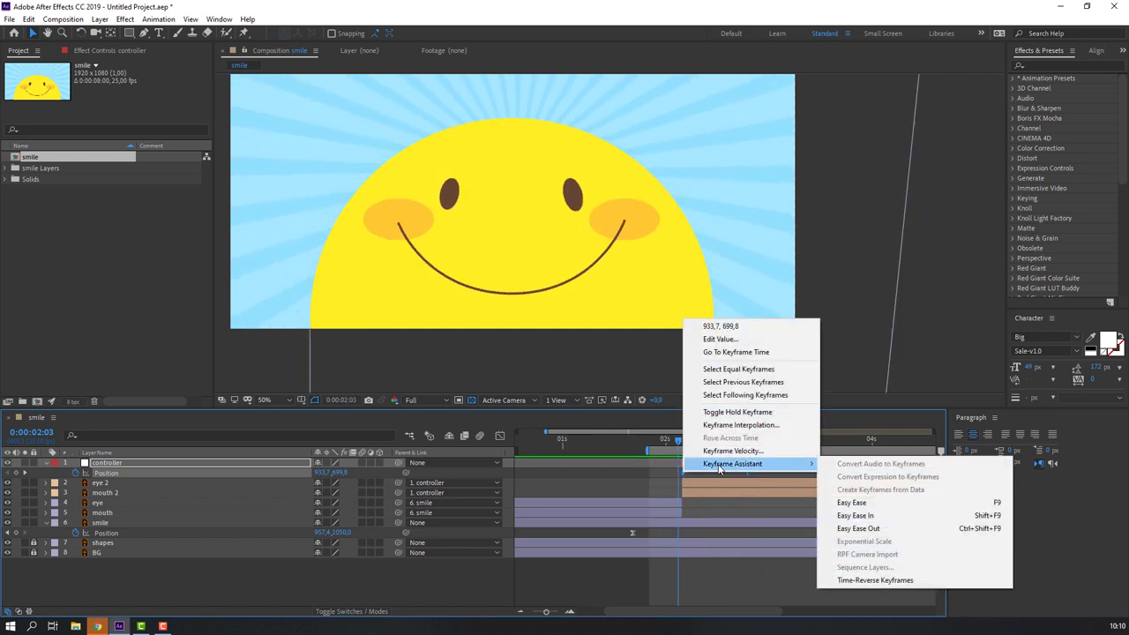
click(851, 502)
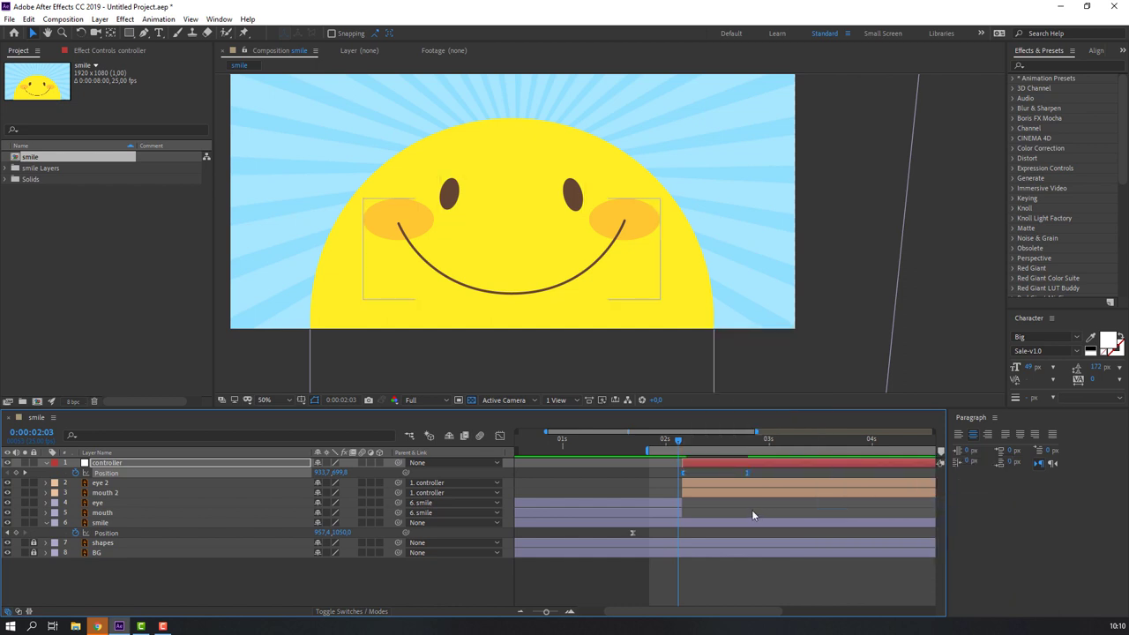
- Zoom the timeline out to 0–6 seconds and shift the face left at 0:00:03:20
key(space)
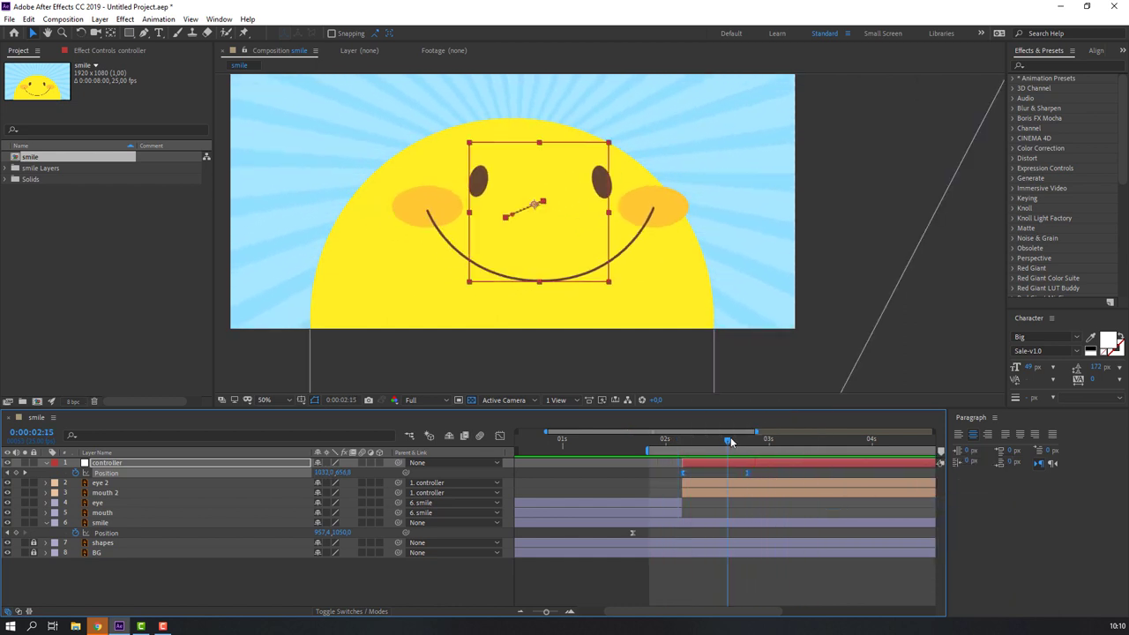
key(minus)
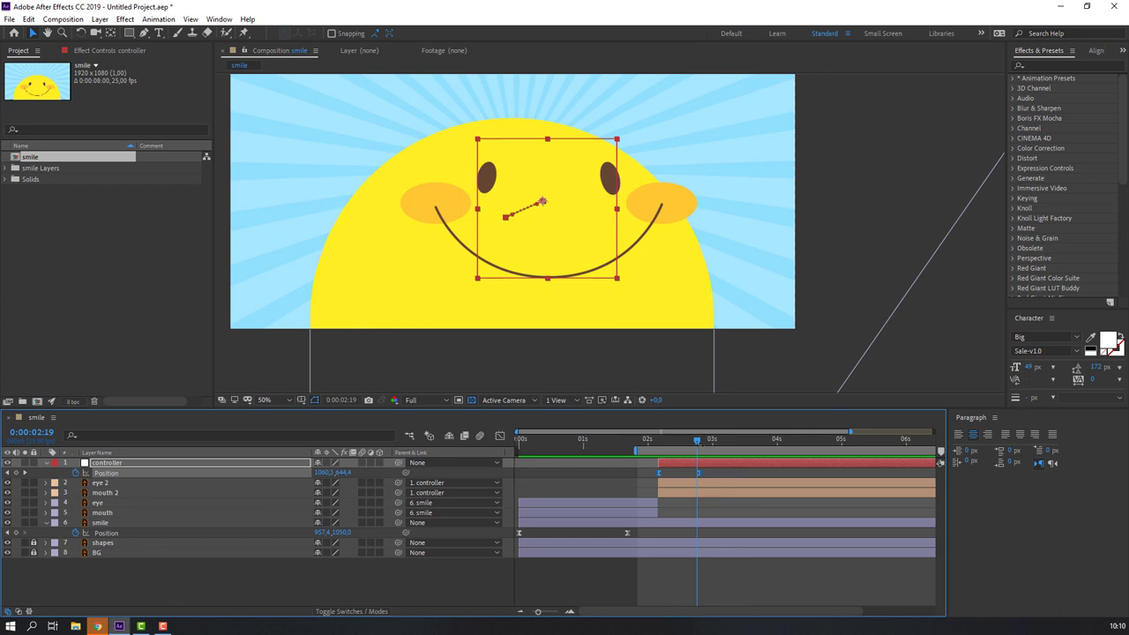
drag(704, 446, 732, 445)
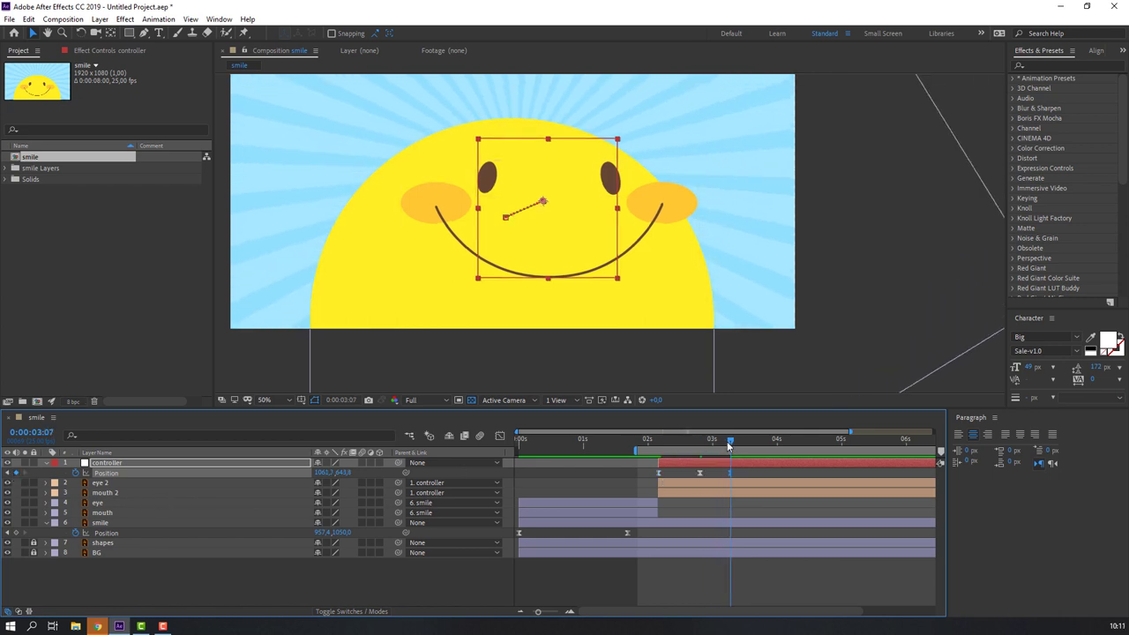
drag(743, 445, 765, 446)
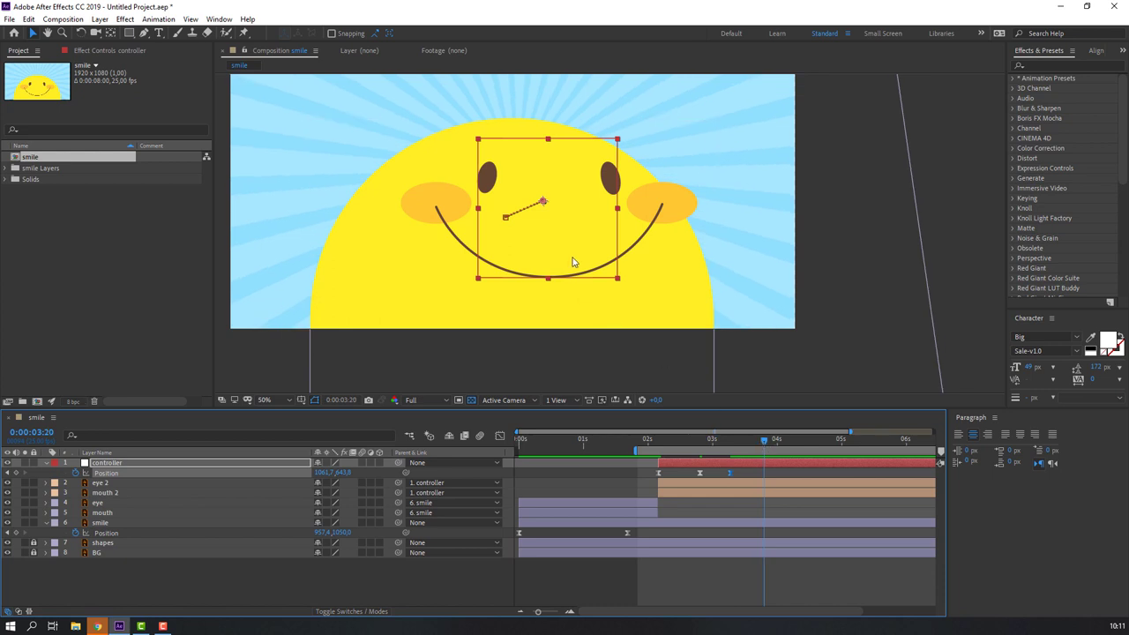
mouse_move(581, 240)
mouse_down()
mouse_move(467, 235)
mouse_move(485, 243)
mouse_up()
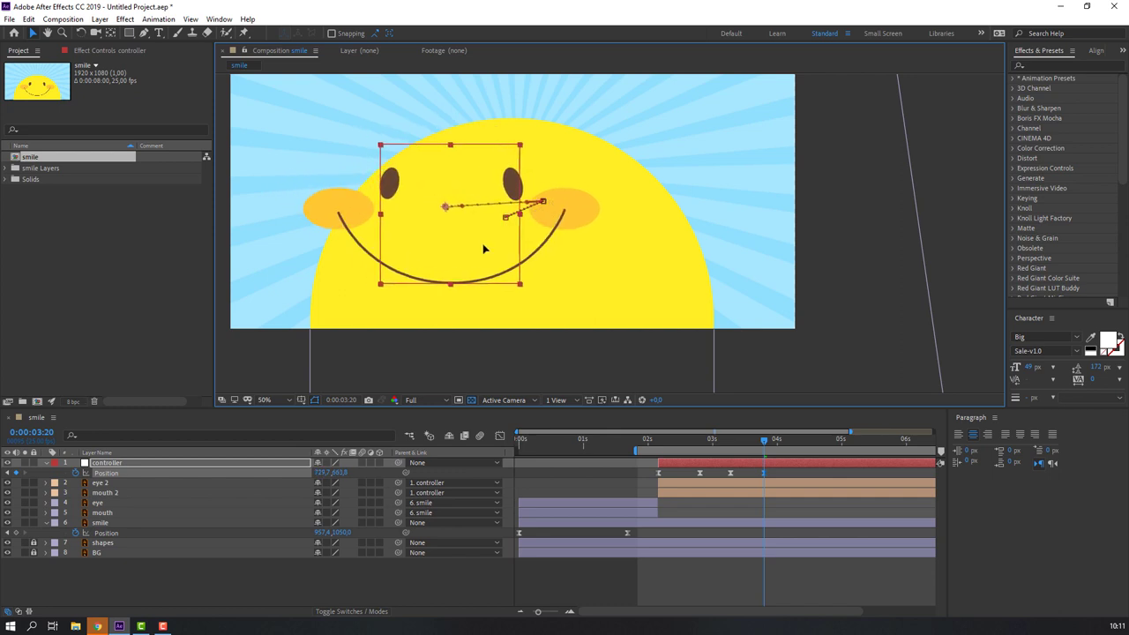
- Add Position keyframes moving the face down-right at 0:00:03:13 and lower at 0:00:02:12, previewing each
drag(685, 436, 748, 442)
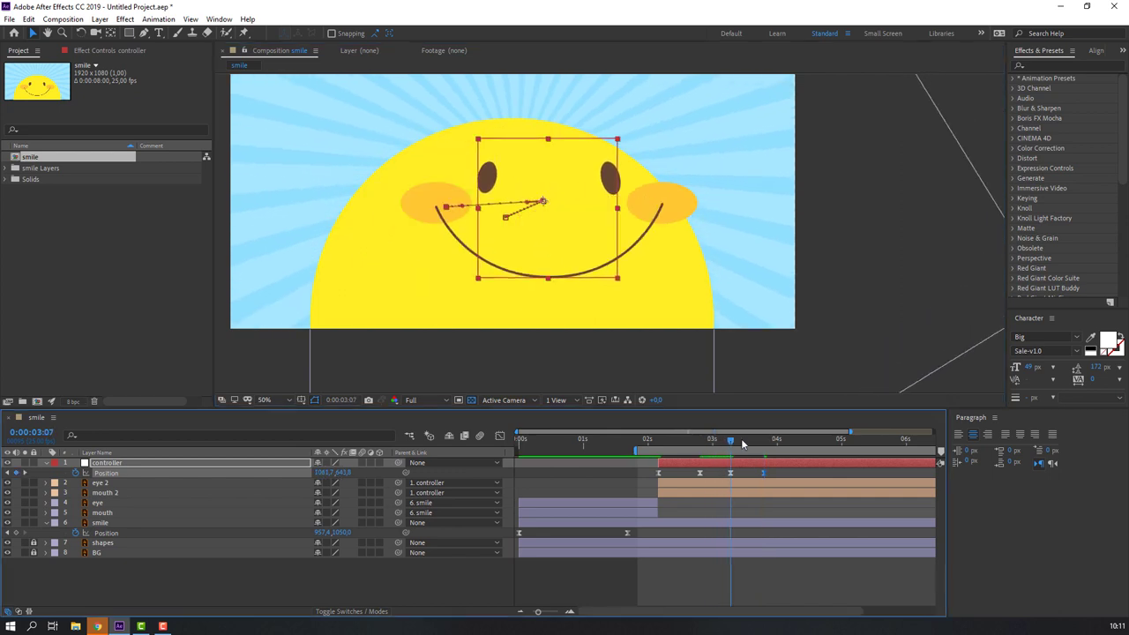
click(746, 438)
drag(504, 244, 508, 266)
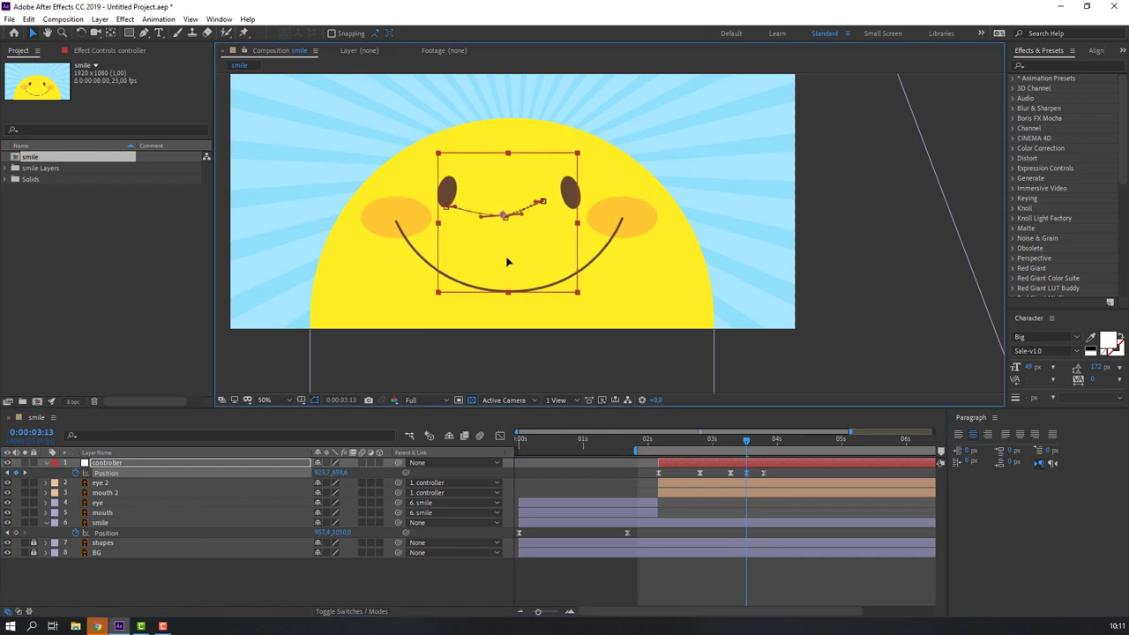
key(space)
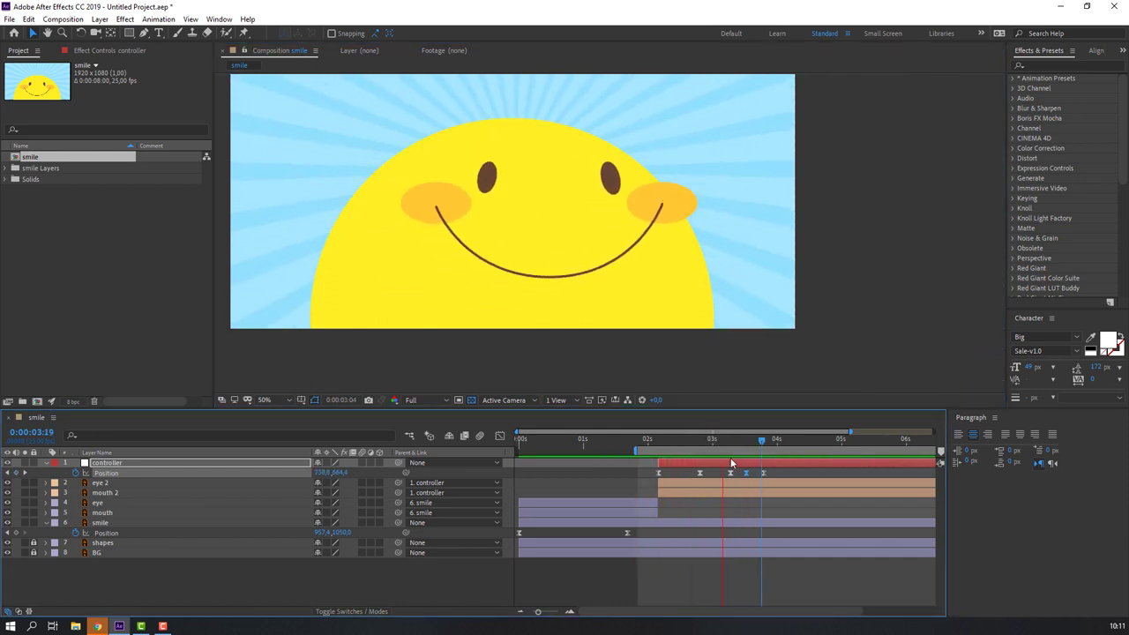
drag(660, 444, 679, 443)
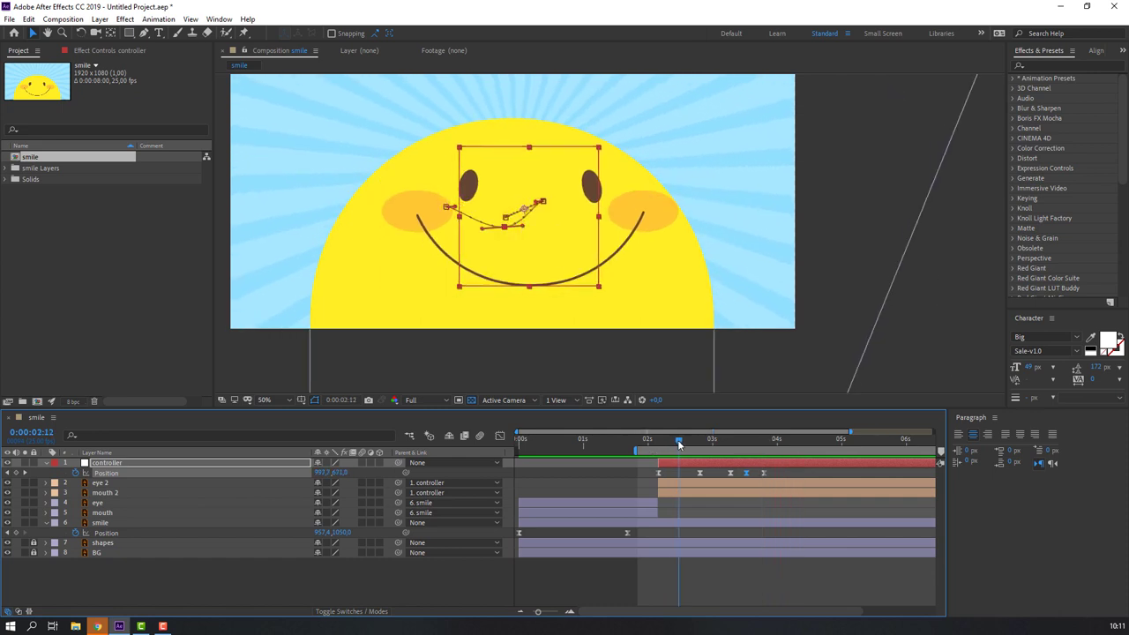
drag(538, 239, 541, 284)
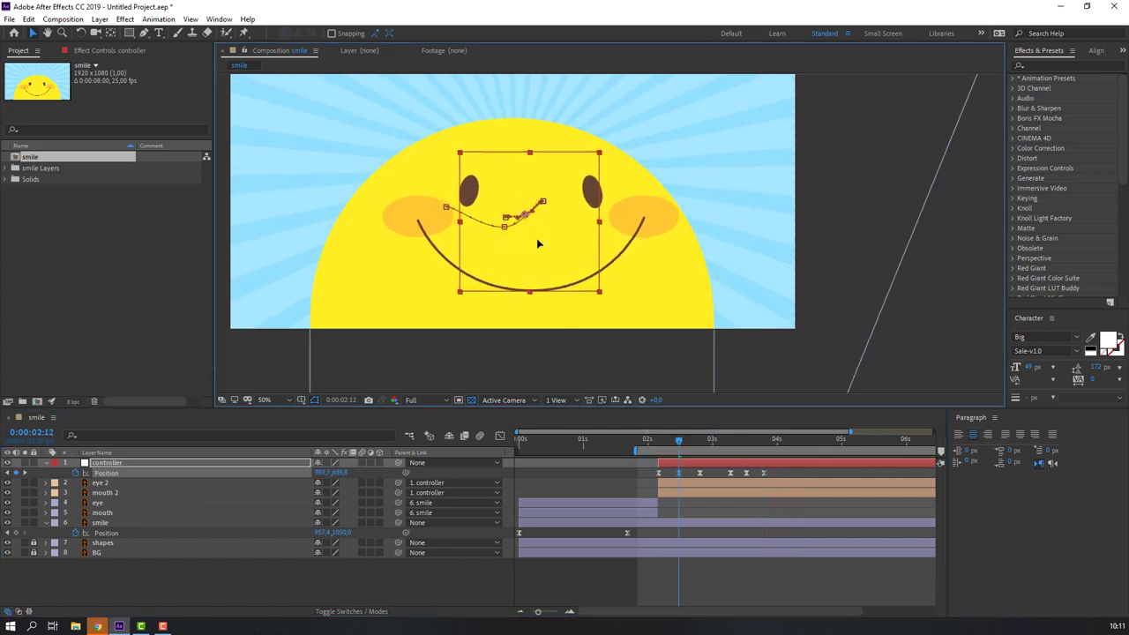
key(space)
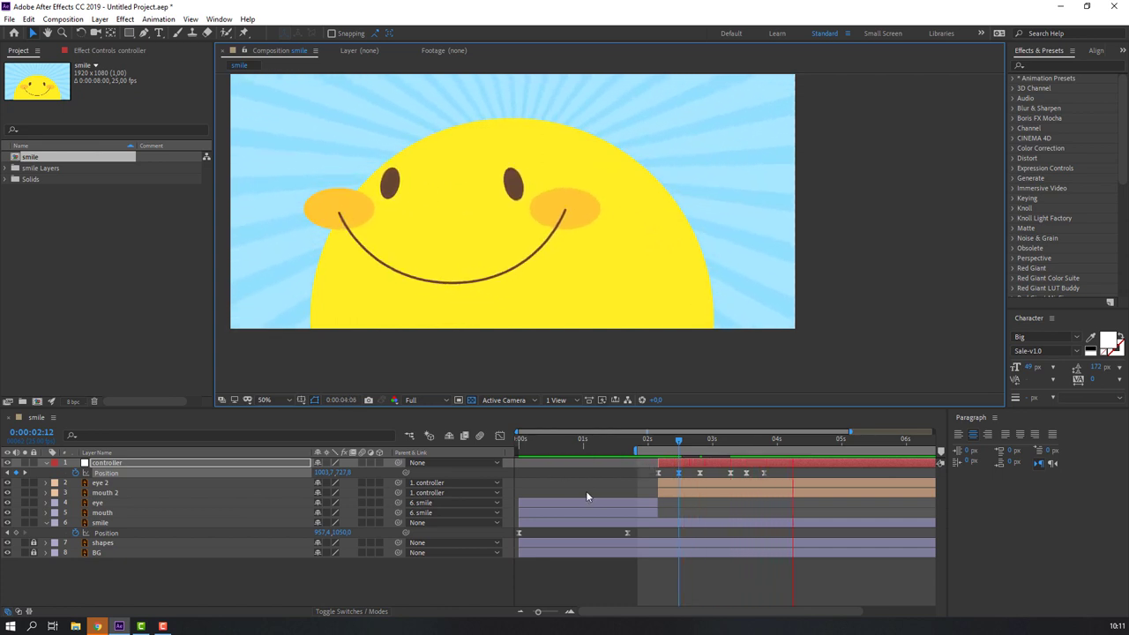
click(233, 465)
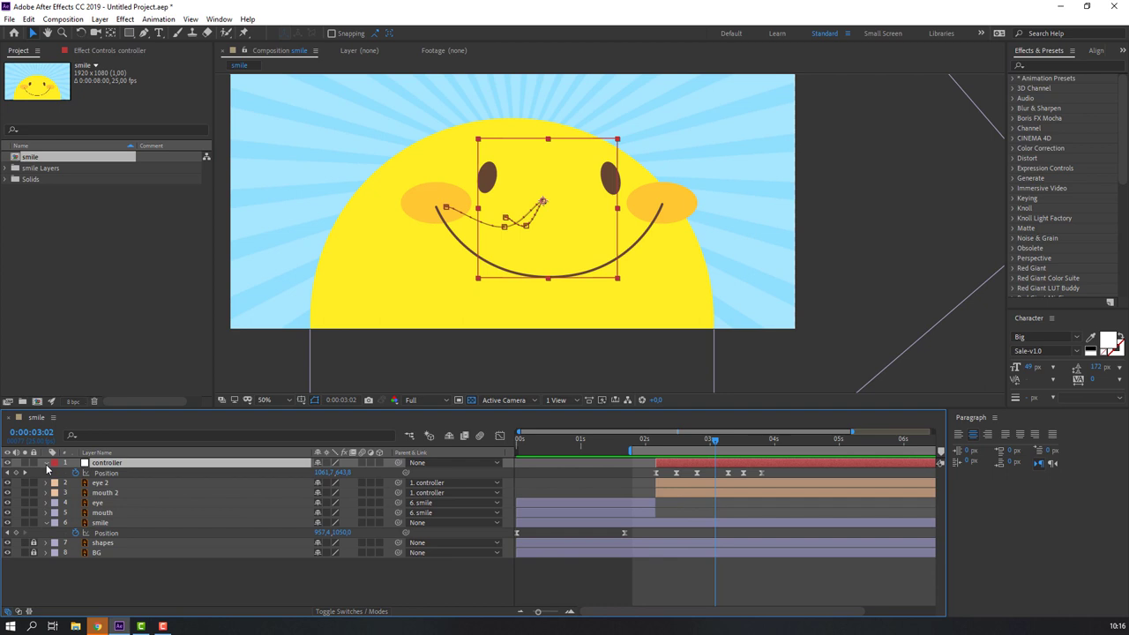
- Duplicate the smile layer as smile 2 via Edit > Duplicate
click(46, 464)
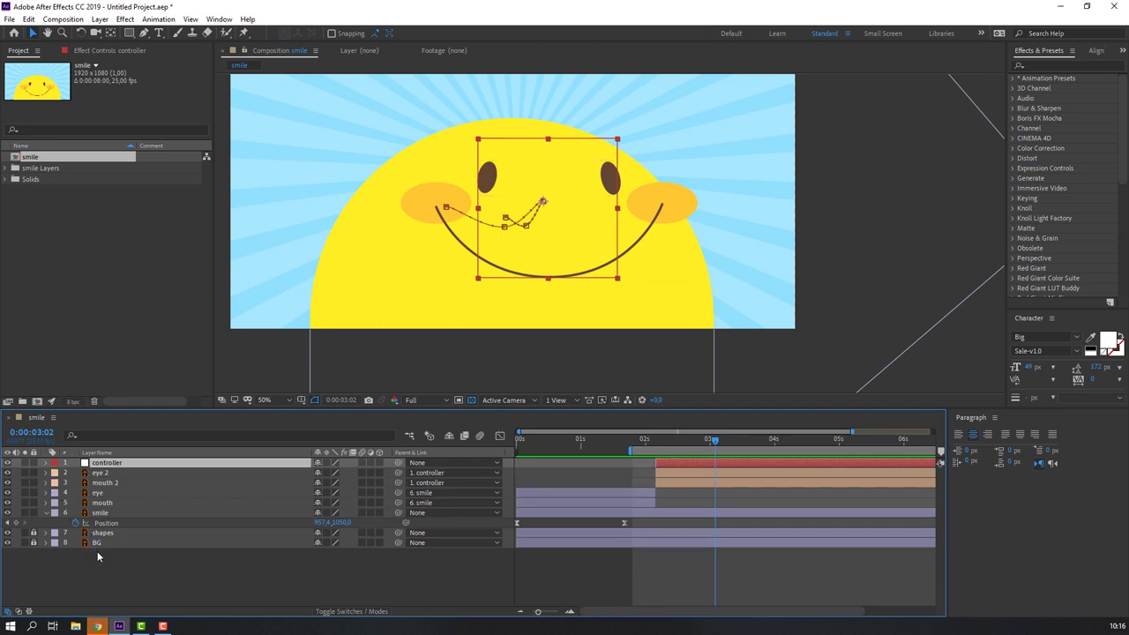
click(103, 513)
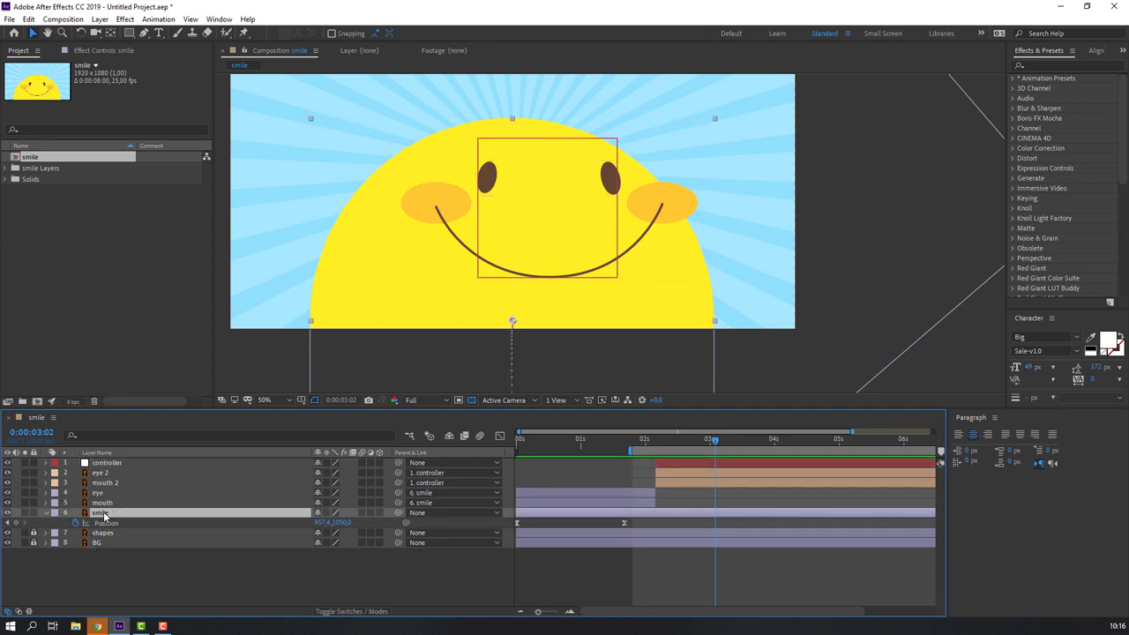
click(29, 20)
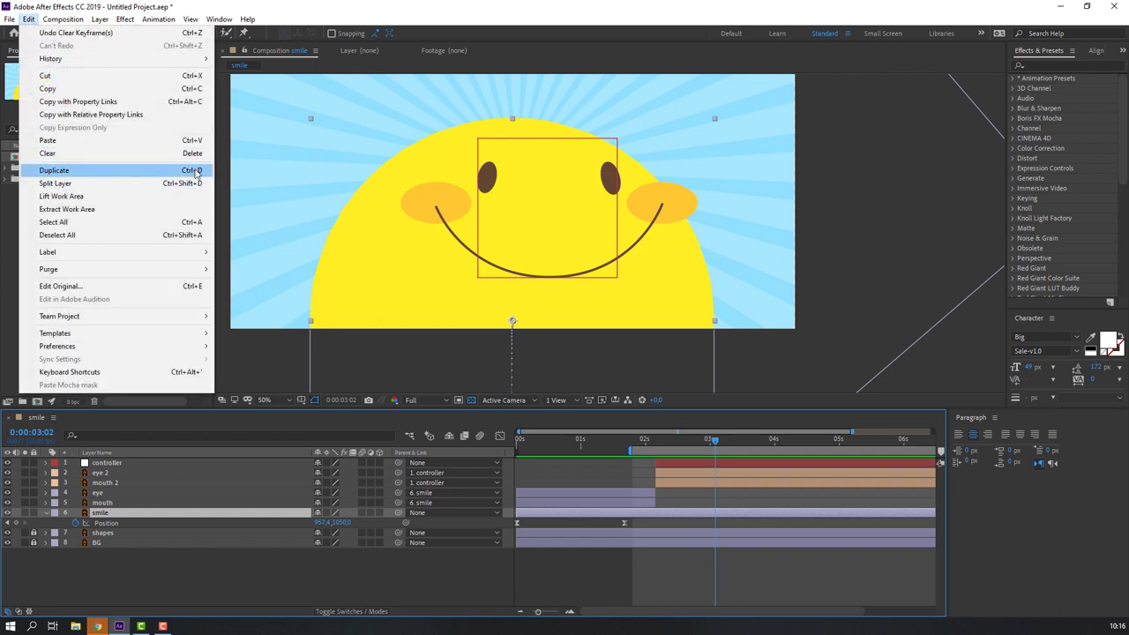
click(55, 171)
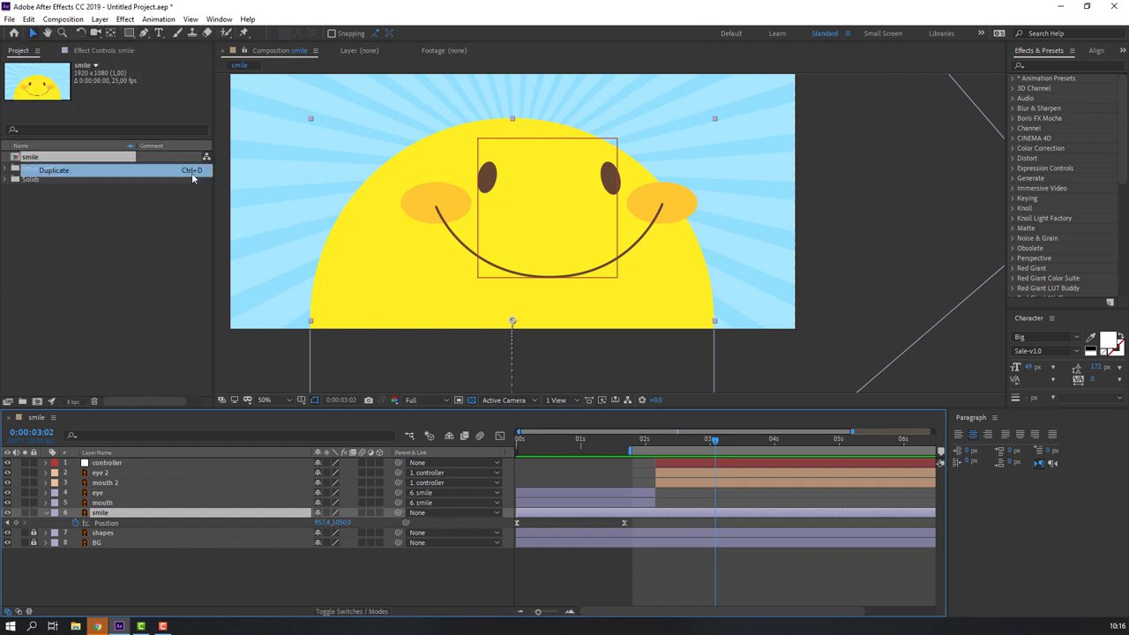
- Move mouth 2 below smile 2 and set its track matte to Alpha Matte "smile 2"
click(111, 485)
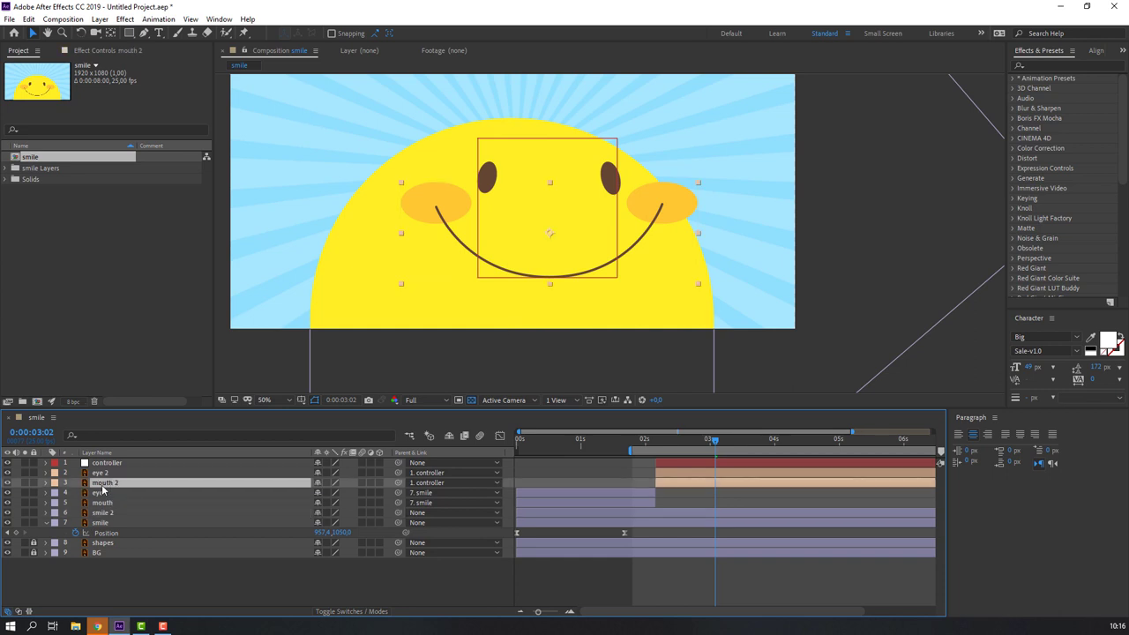
drag(107, 488, 119, 523)
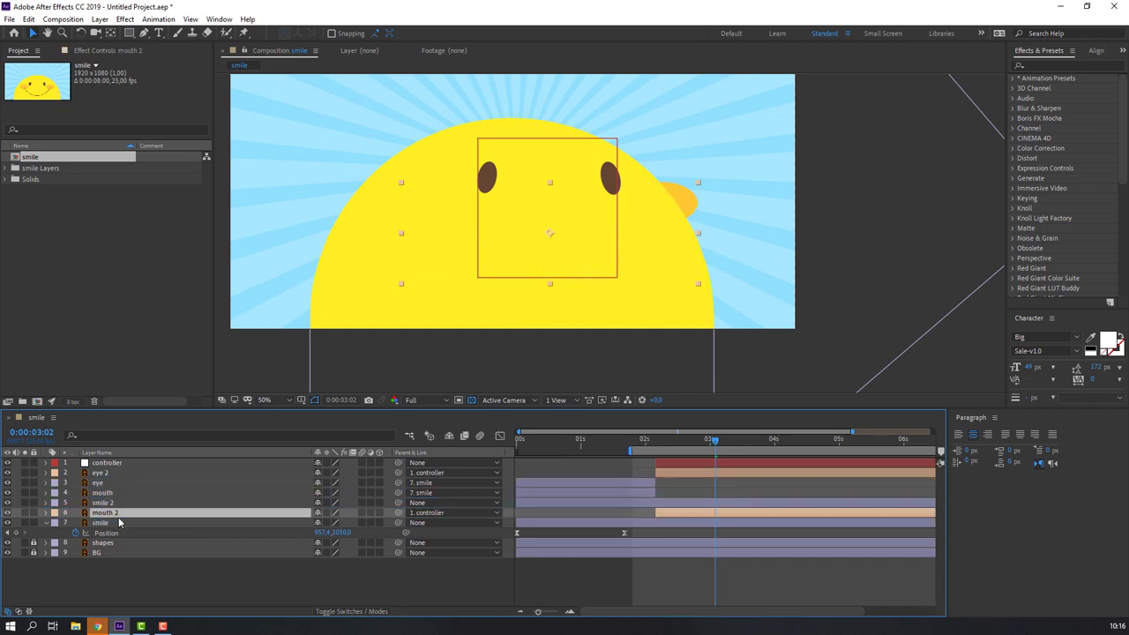
click(335, 611)
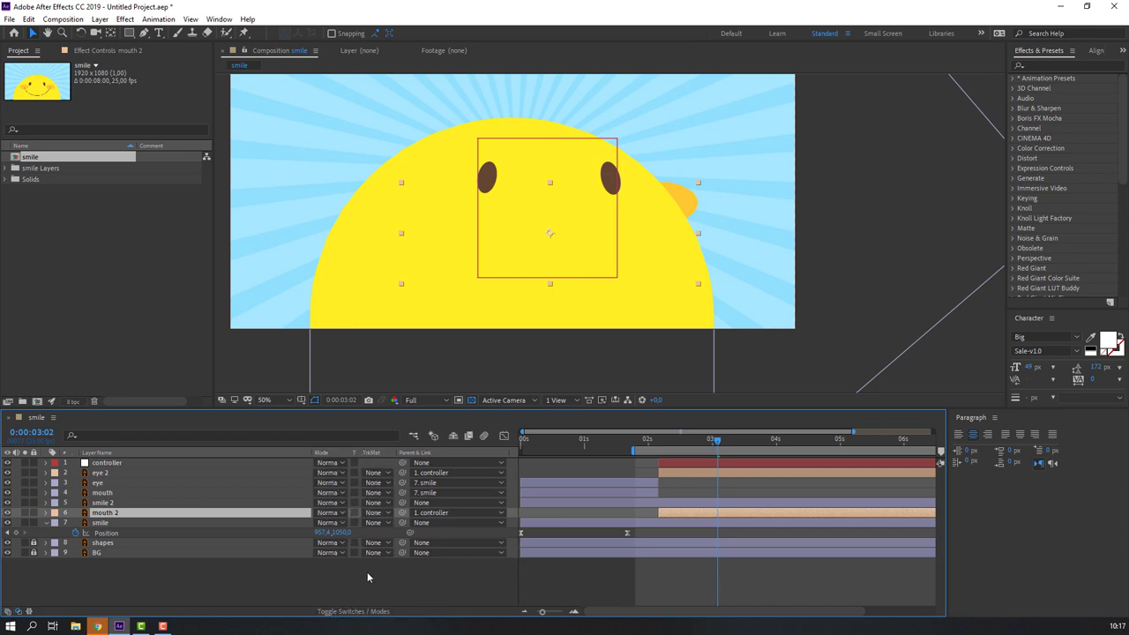
click(378, 514)
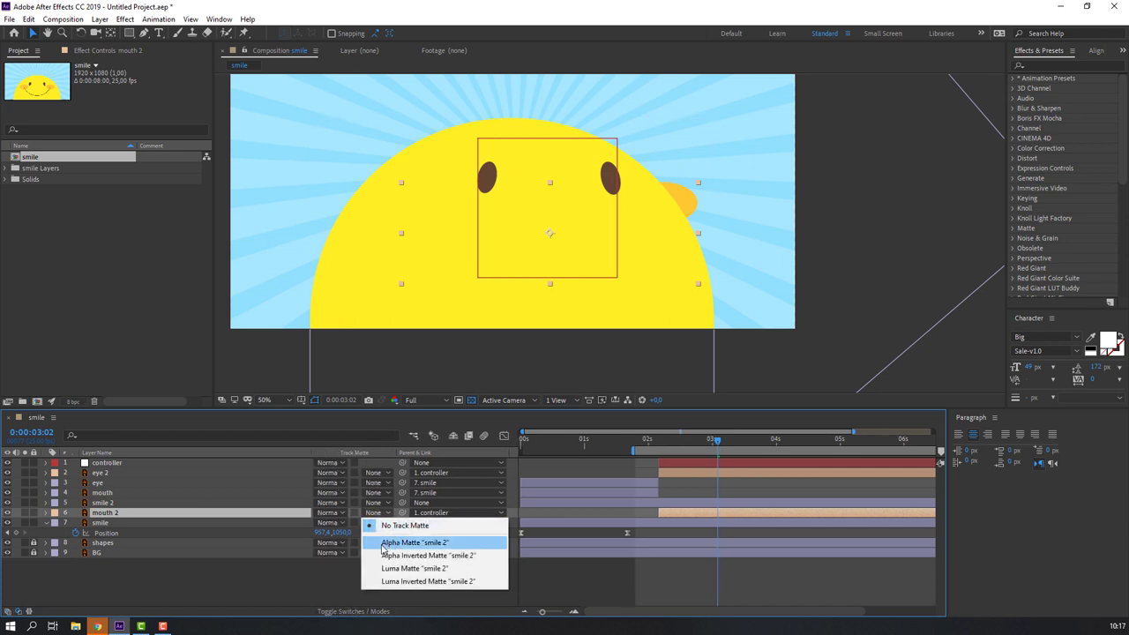
click(412, 546)
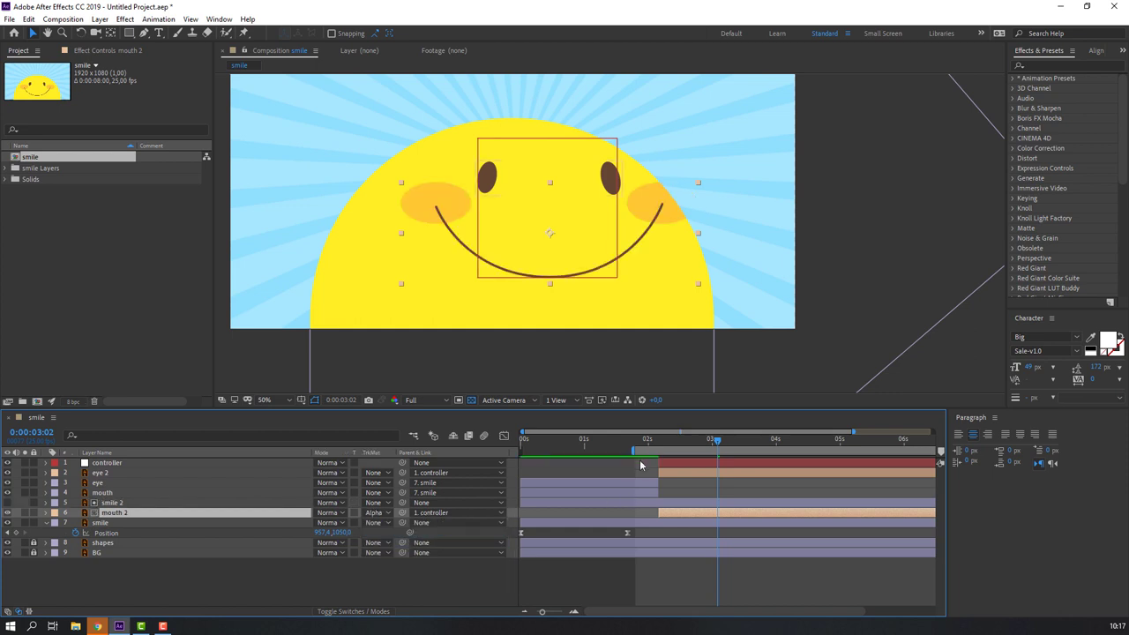
mouse_move(630, 440)
mouse_down()
mouse_move(719, 440)
mouse_move(648, 442)
mouse_up()
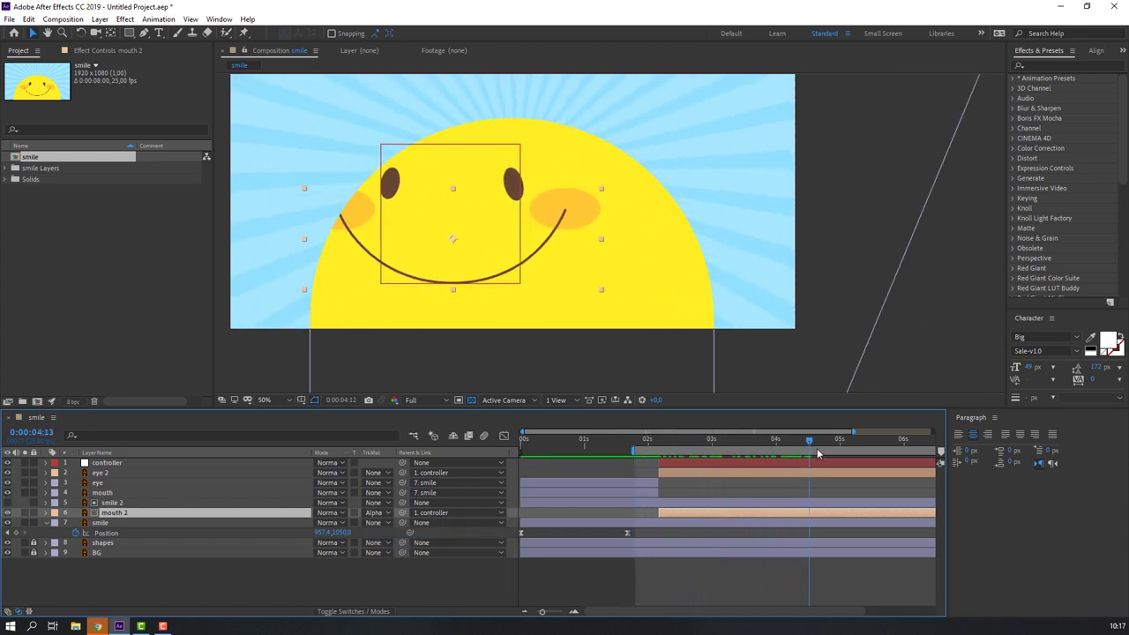
- Select the eye 2 layer and show its Scale property at the existing keyframe
click(88, 598)
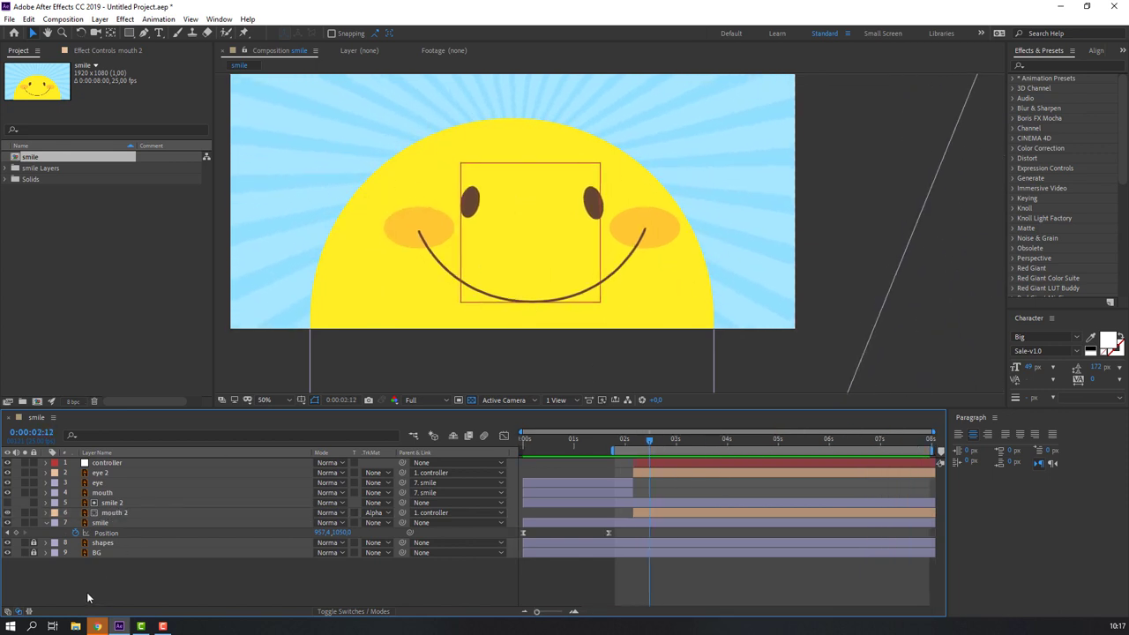
click(460, 220)
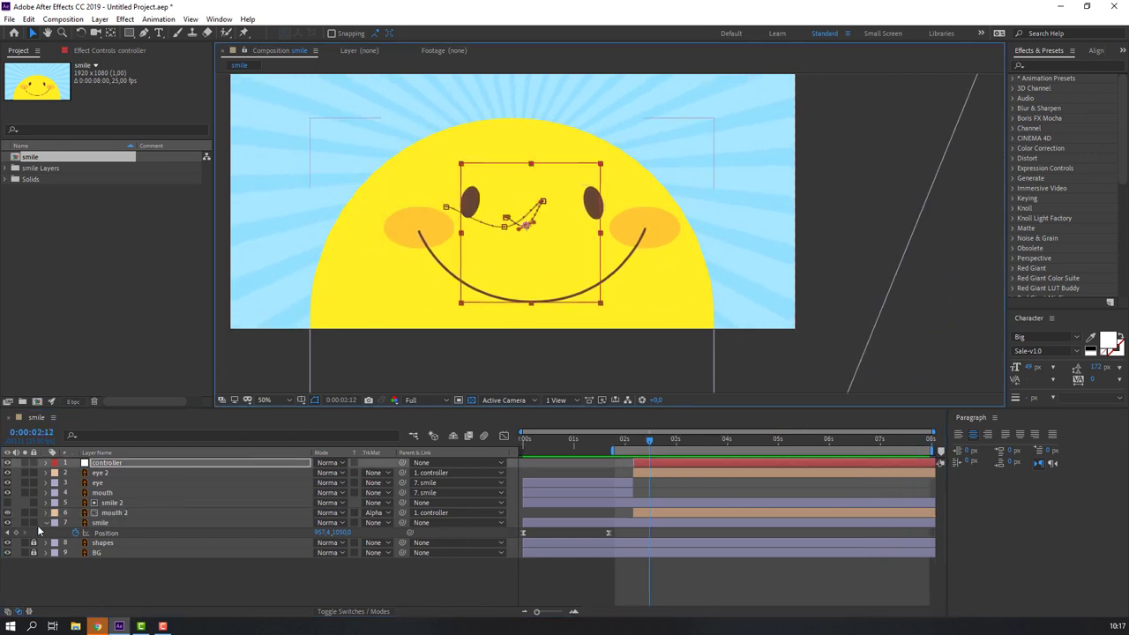
click(45, 523)
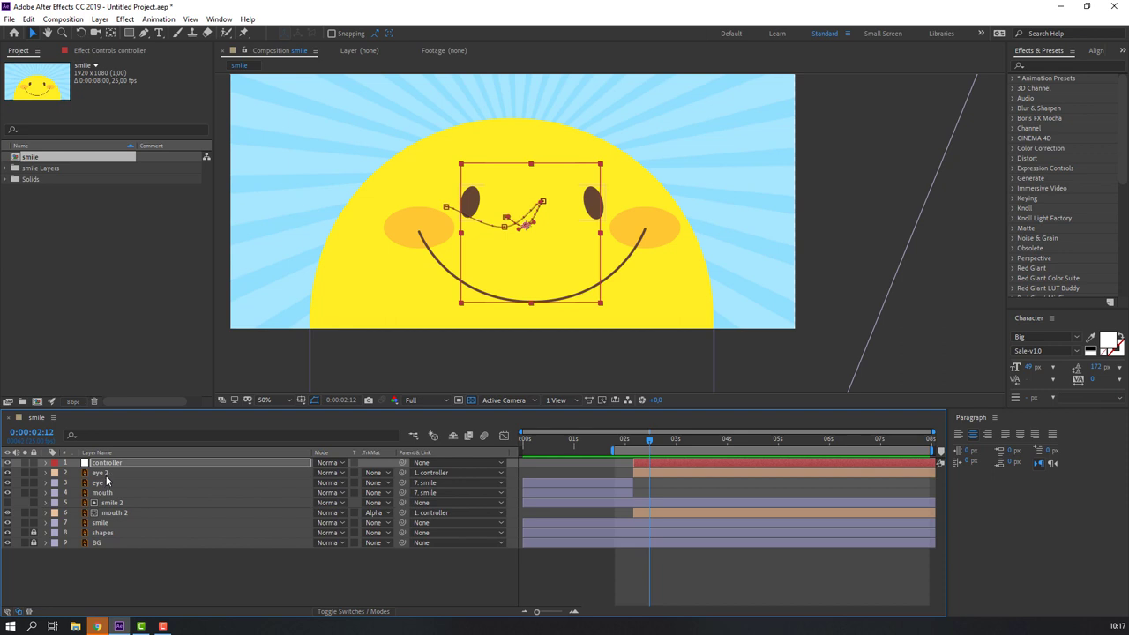
click(99, 472)
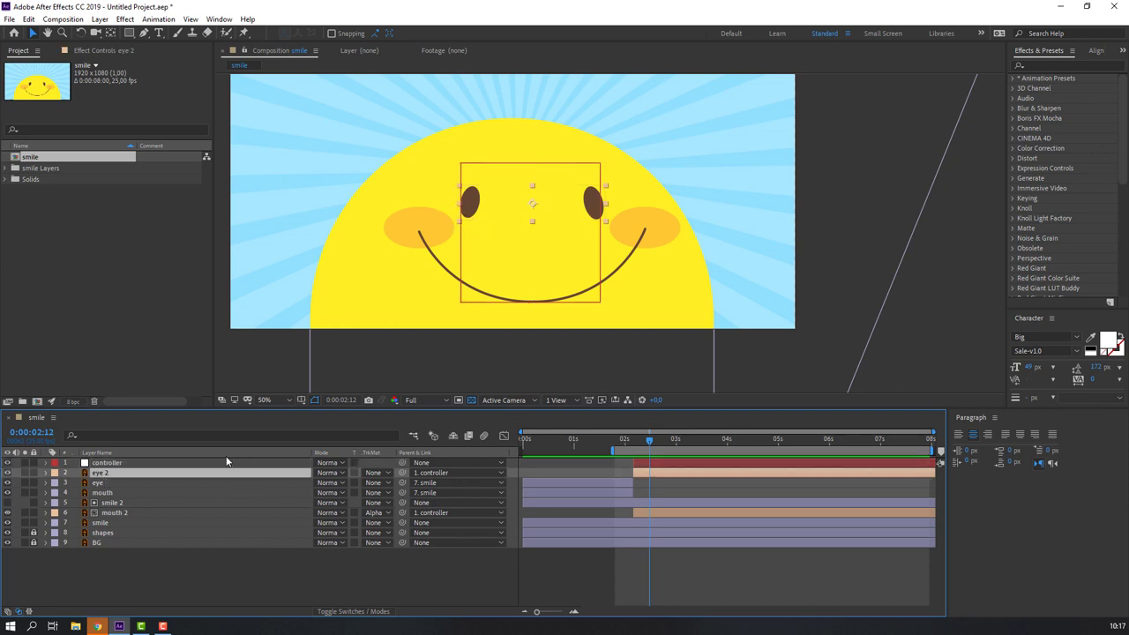
key(s)
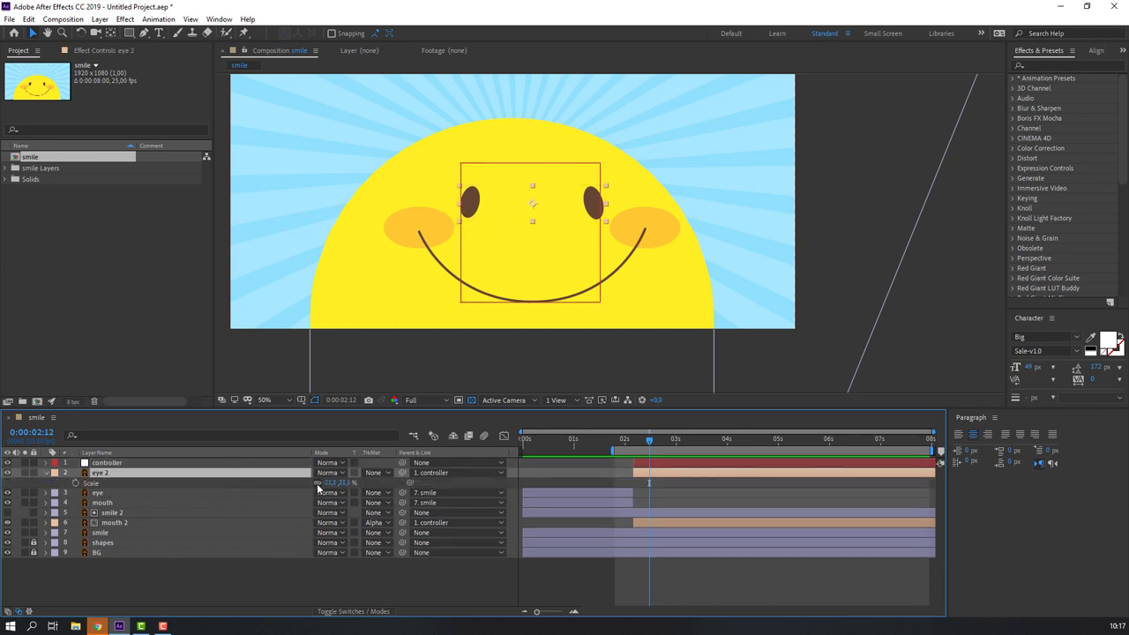
key(j)
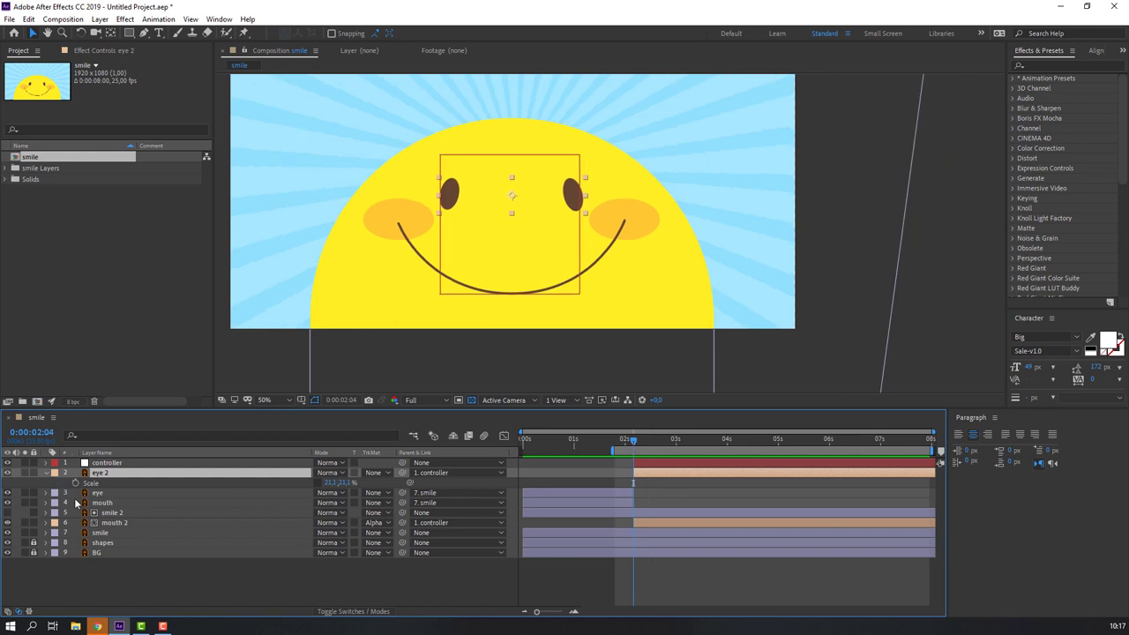
click(75, 485)
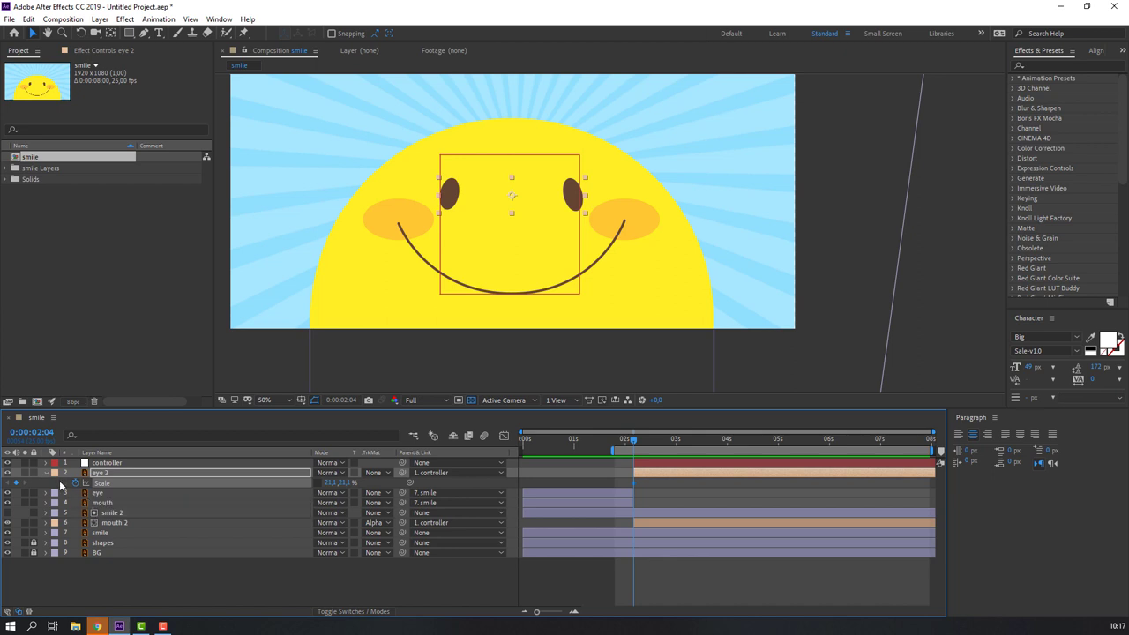
- Keyframe eye 2 Scale squashed to 23,1%, then back to 23,23% to reopen
key(Page_Down)
key(Page_Down)
key(Page_Down)
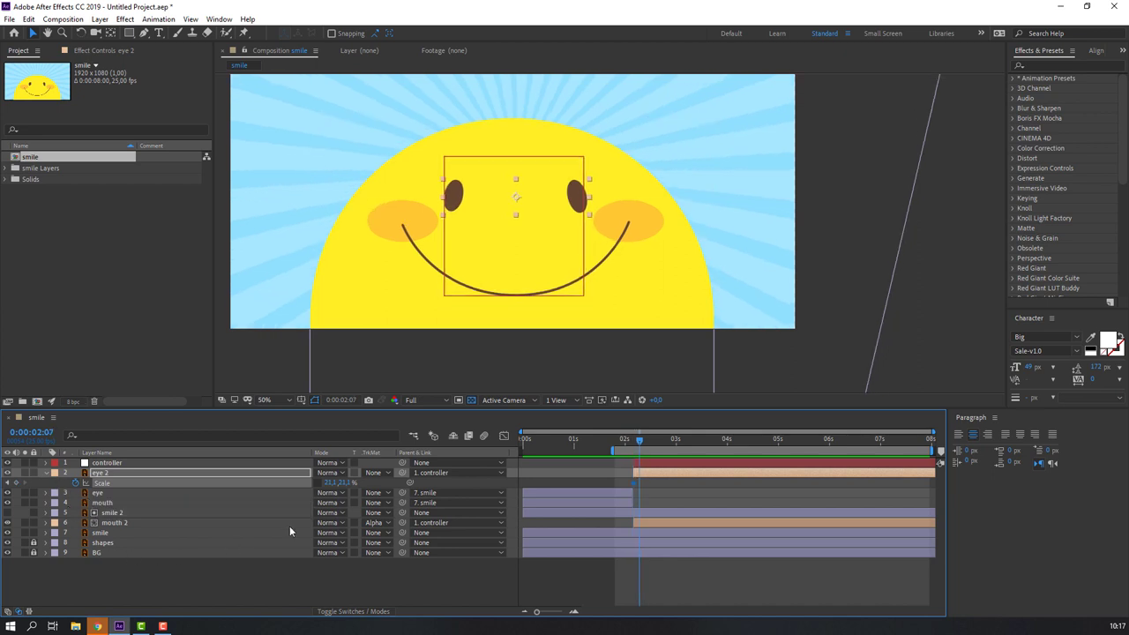
drag(344, 490, 326, 491)
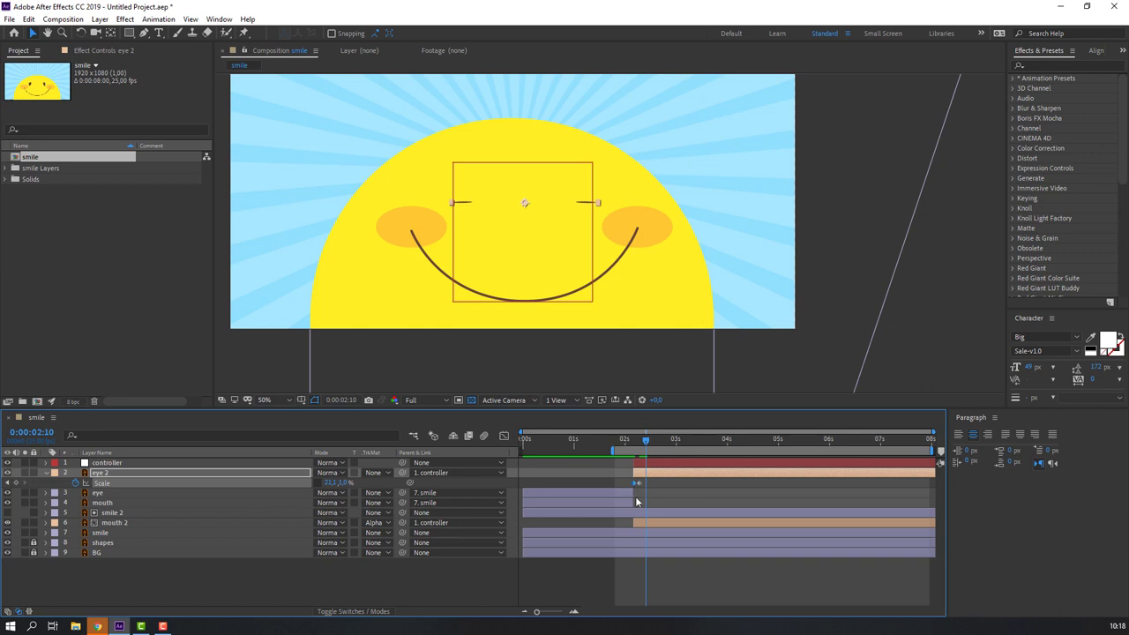
key(ctrl+z)
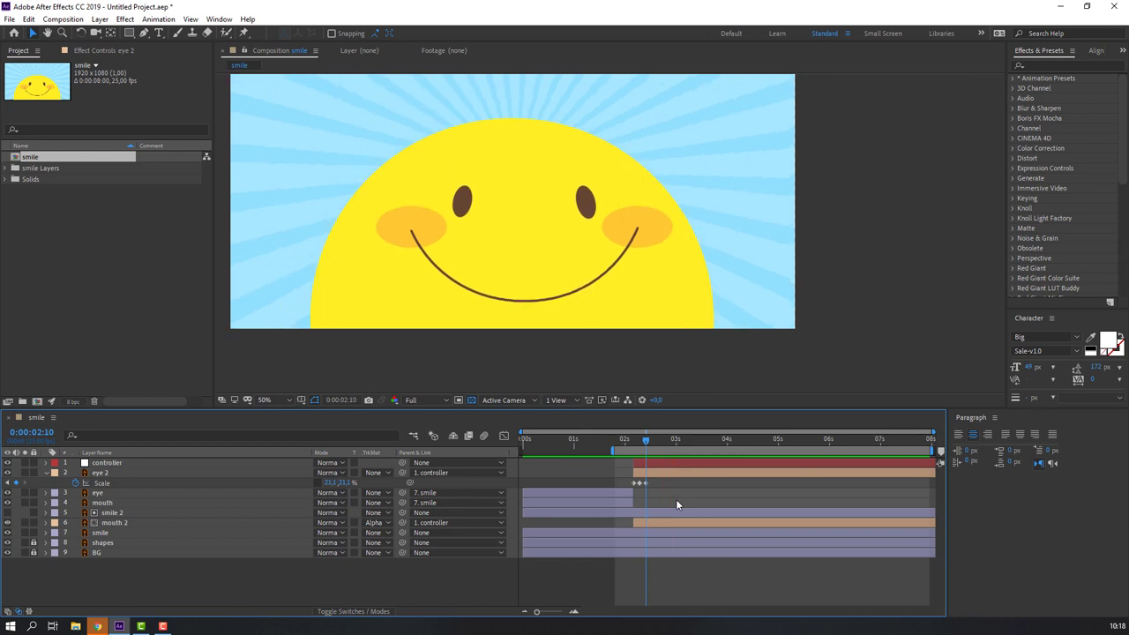
key(space)
- Apply Easy Ease to the eye 2 Scale blink keyframes and preview the result
drag(663, 480, 615, 491)
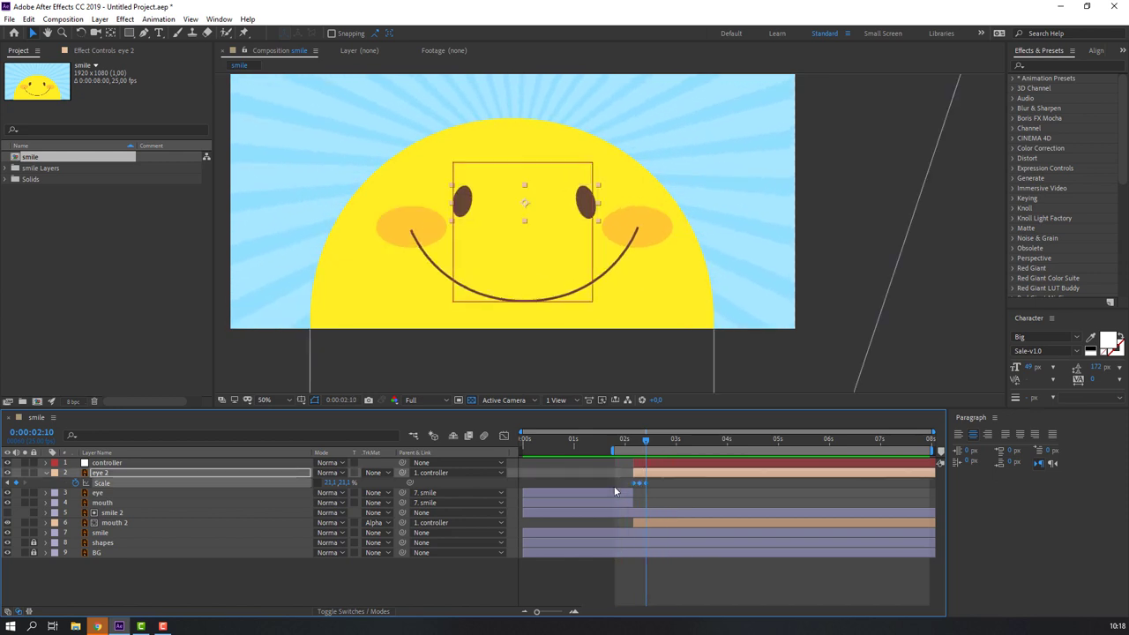
right_click(633, 482)
mouse_move(715, 479)
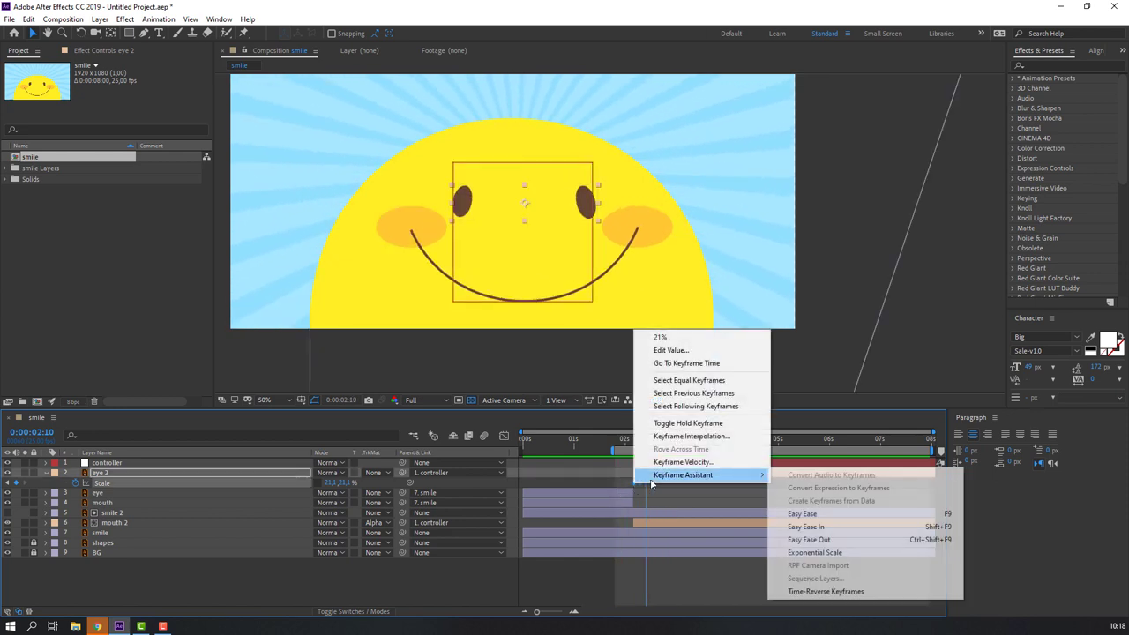
click(805, 513)
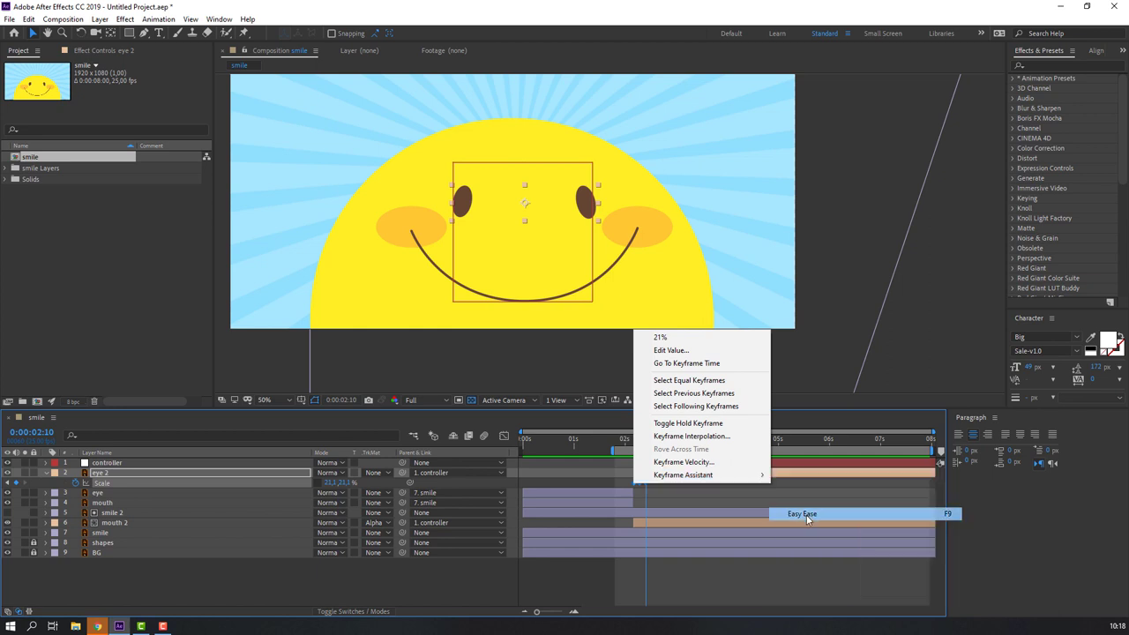
key(space)
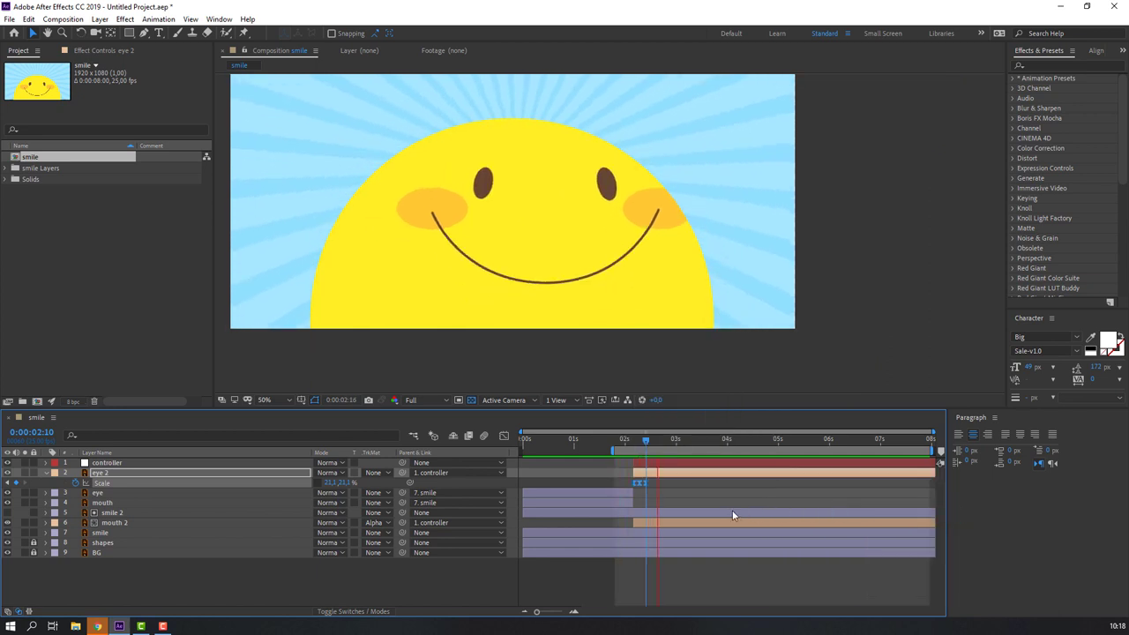
key(space)
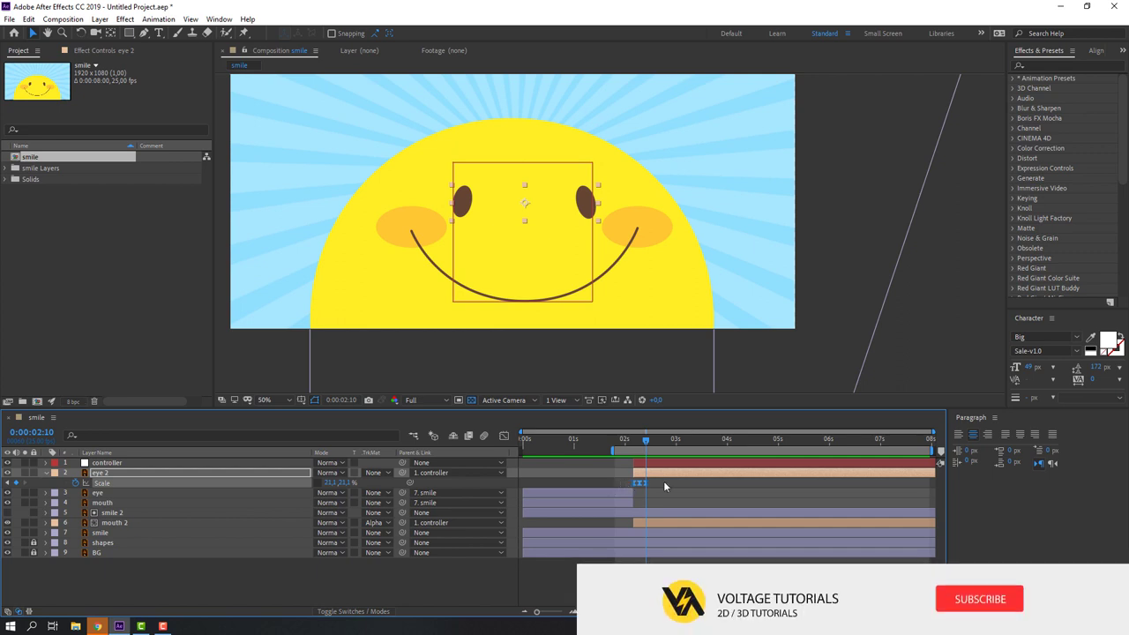
- Paste copies of the eye 2 blink at about 3, 3.8 and 4.7 seconds
click(684, 439)
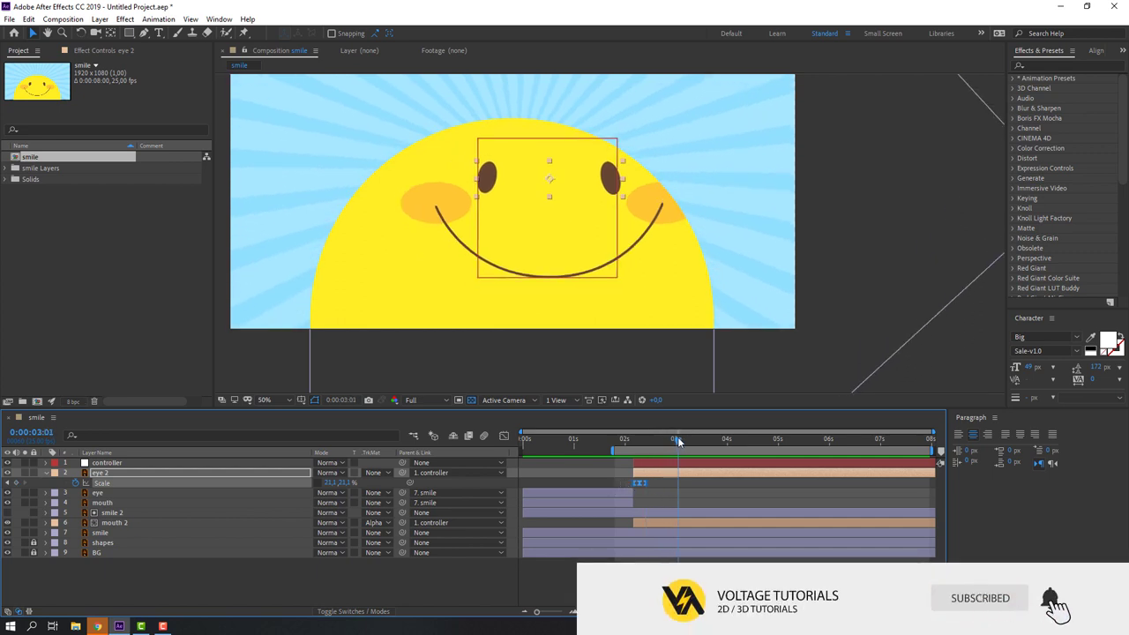
key(ctrl+v)
click(720, 439)
key(ctrl+v)
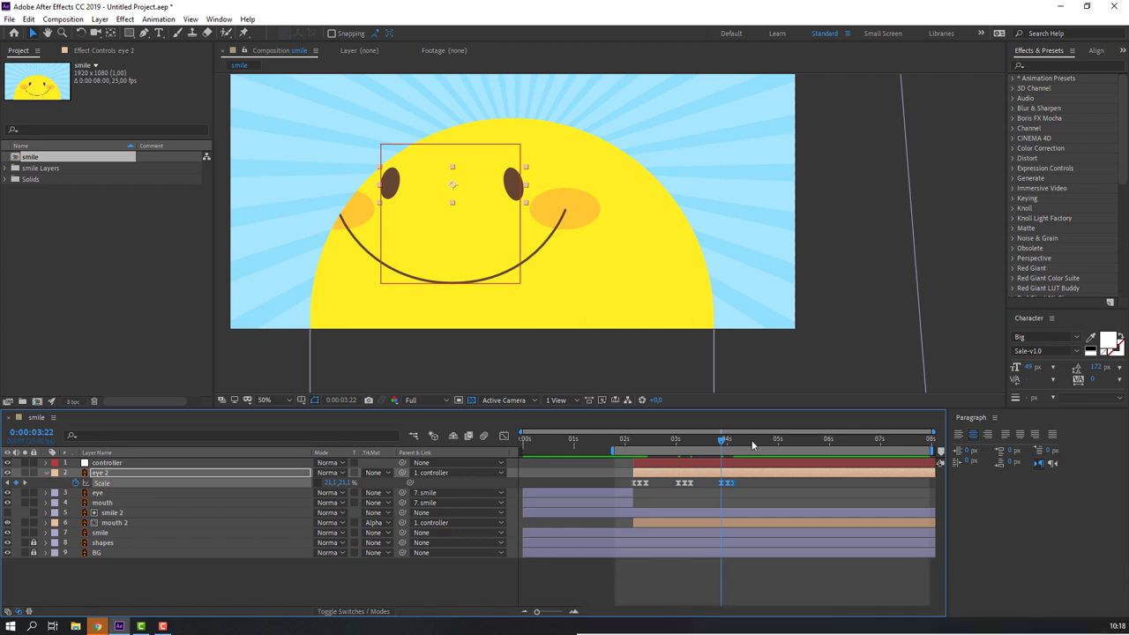
click(762, 439)
key(ctrl+v)
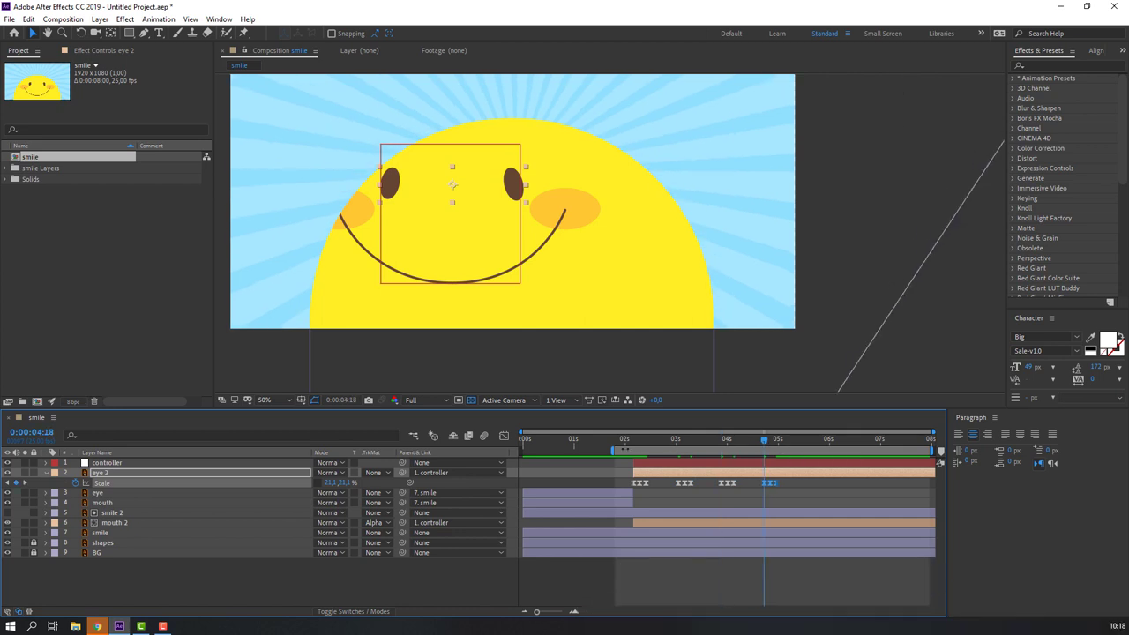
click(573, 439)
click(99, 494)
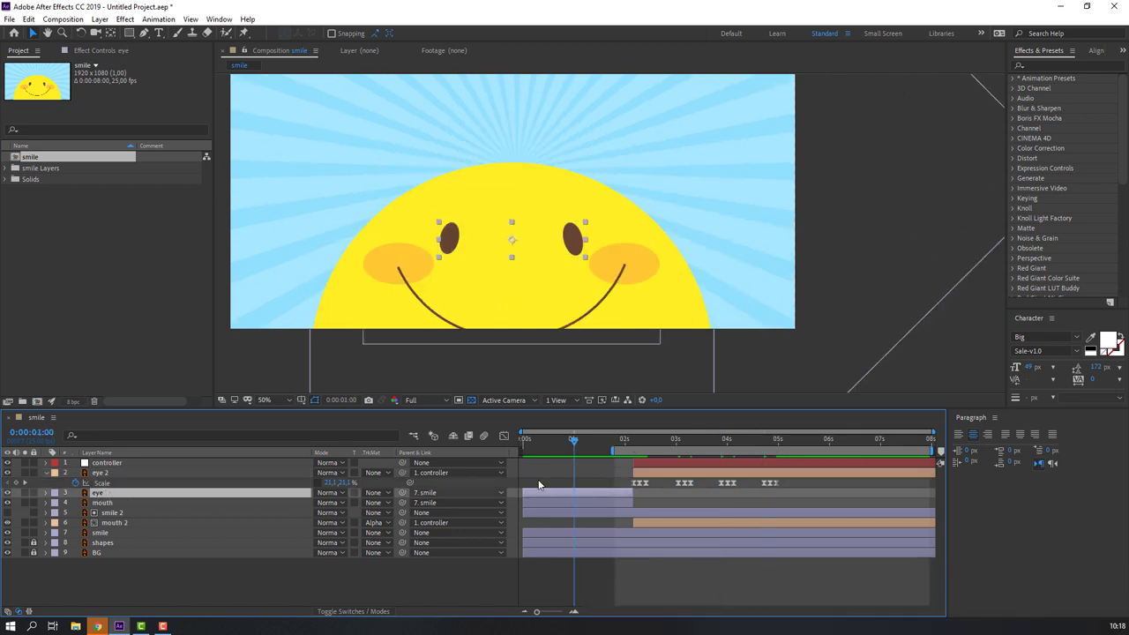
- Keyframe the eye layer's Scale at 100,100%, 100,6% and back to 100,100% near 1 second
key(s)
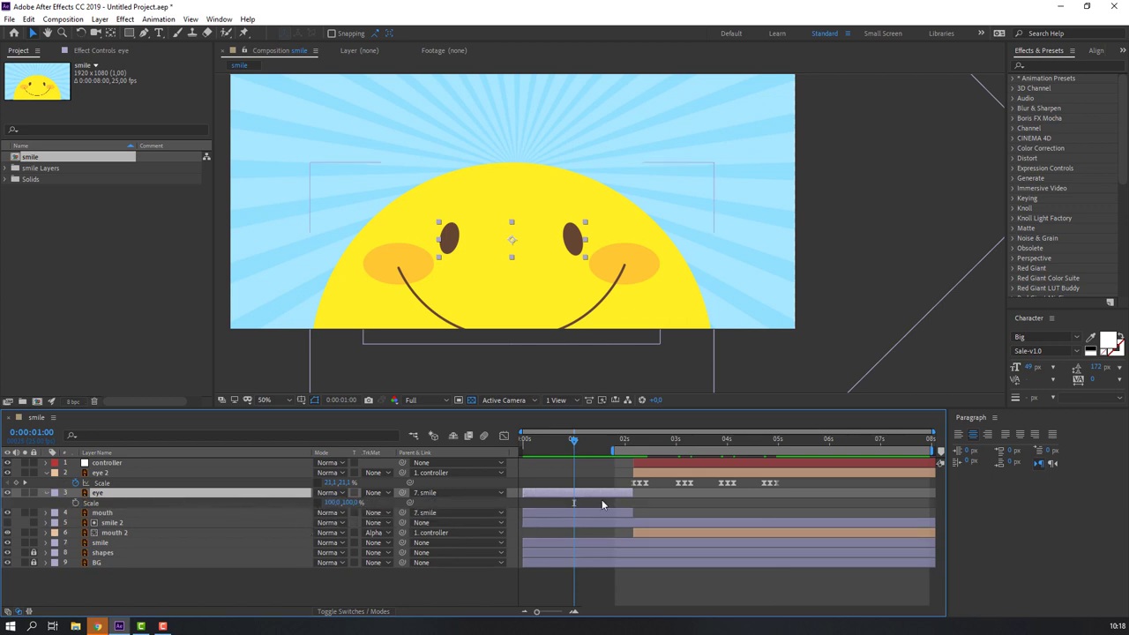
key(Page_Up)
click(75, 503)
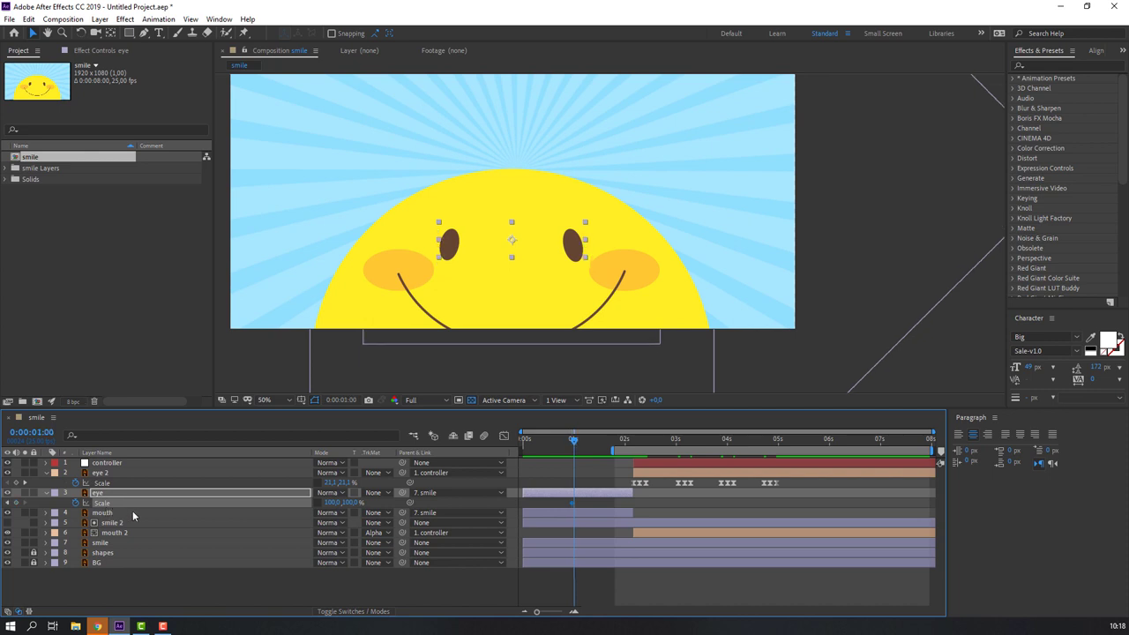
key(Page_Down)
key(Page_Down)
key(Page_Down)
drag(351, 502, 302, 513)
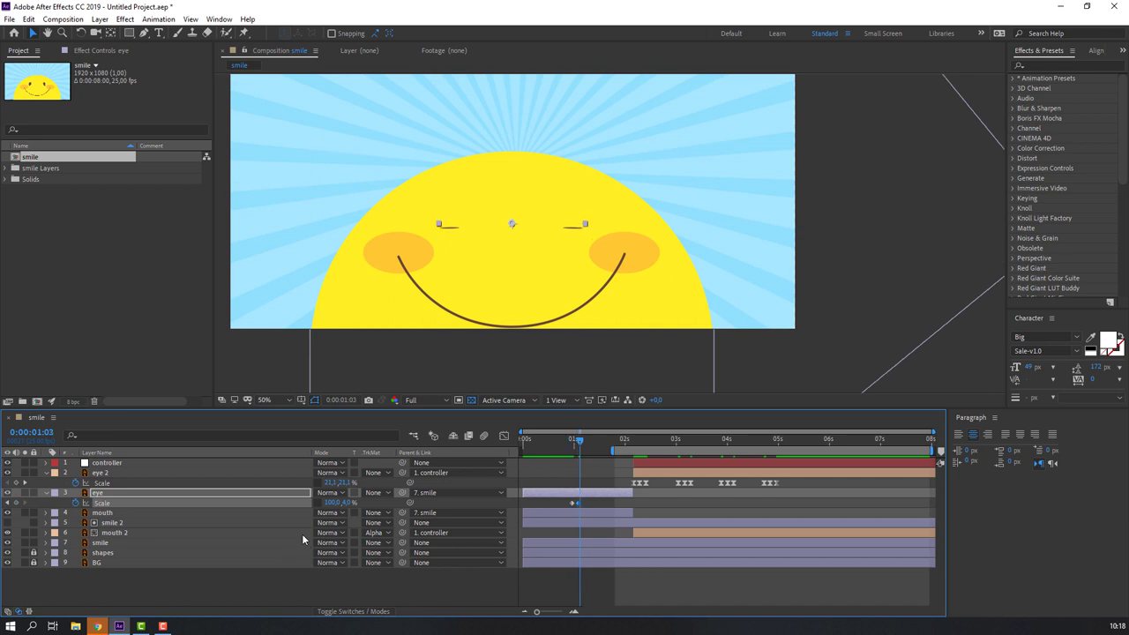
key(Page_Down)
key(Page_Down)
key(Page_Down)
click(346, 502)
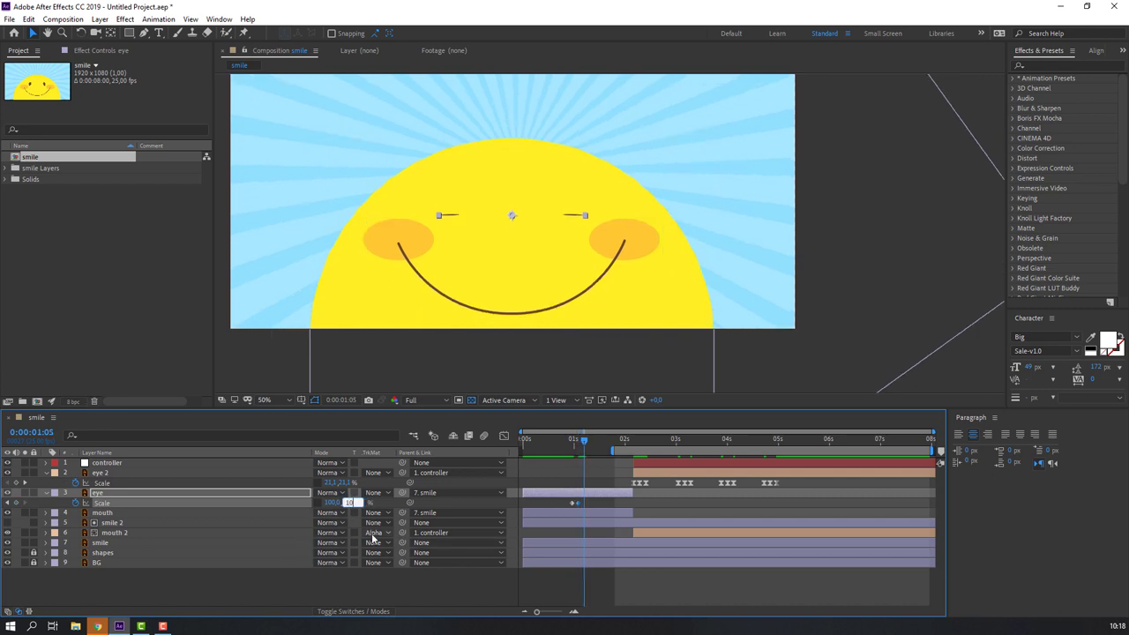
text(100)
key(Return)
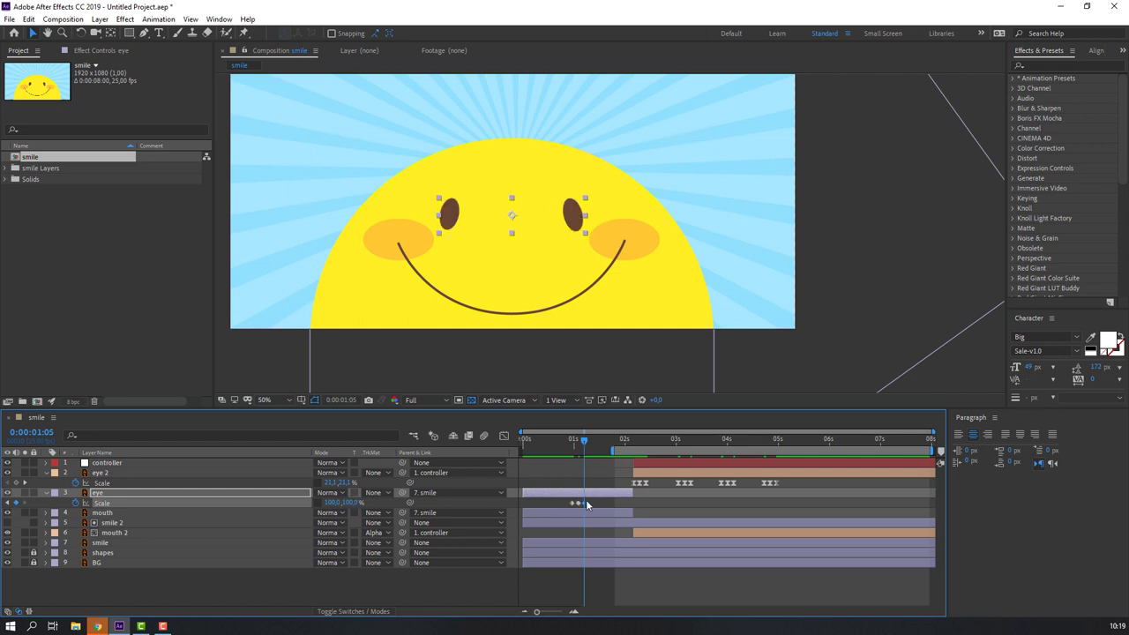
- Apply Easy Ease to the eye layer's three Scale keyframes and preview the blink
right_click(571, 504)
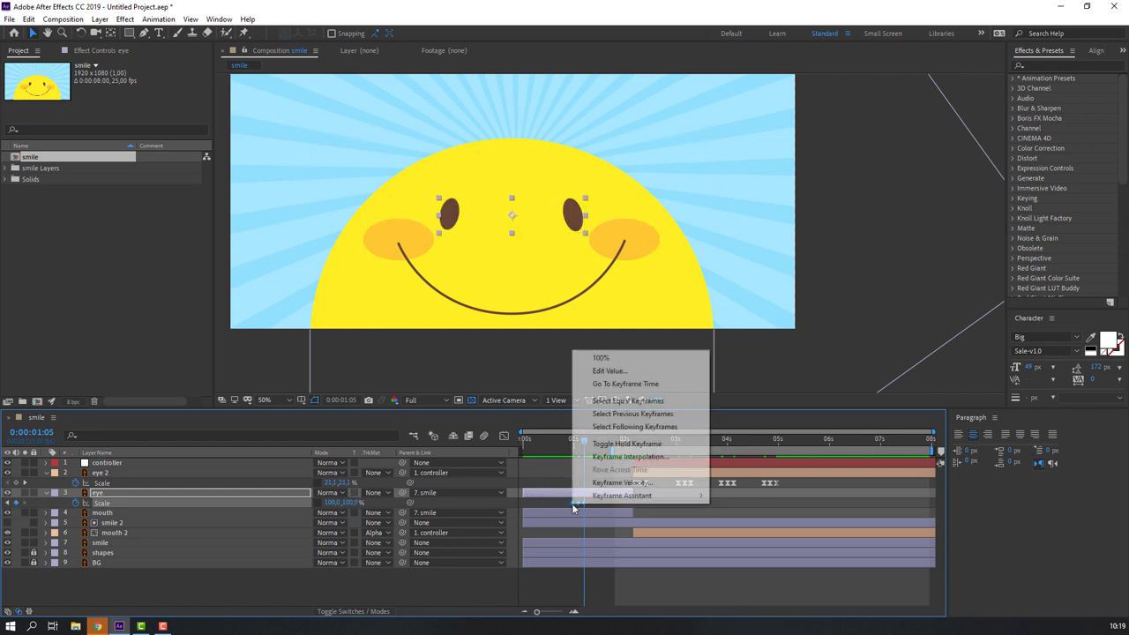
mouse_move(608, 495)
click(745, 533)
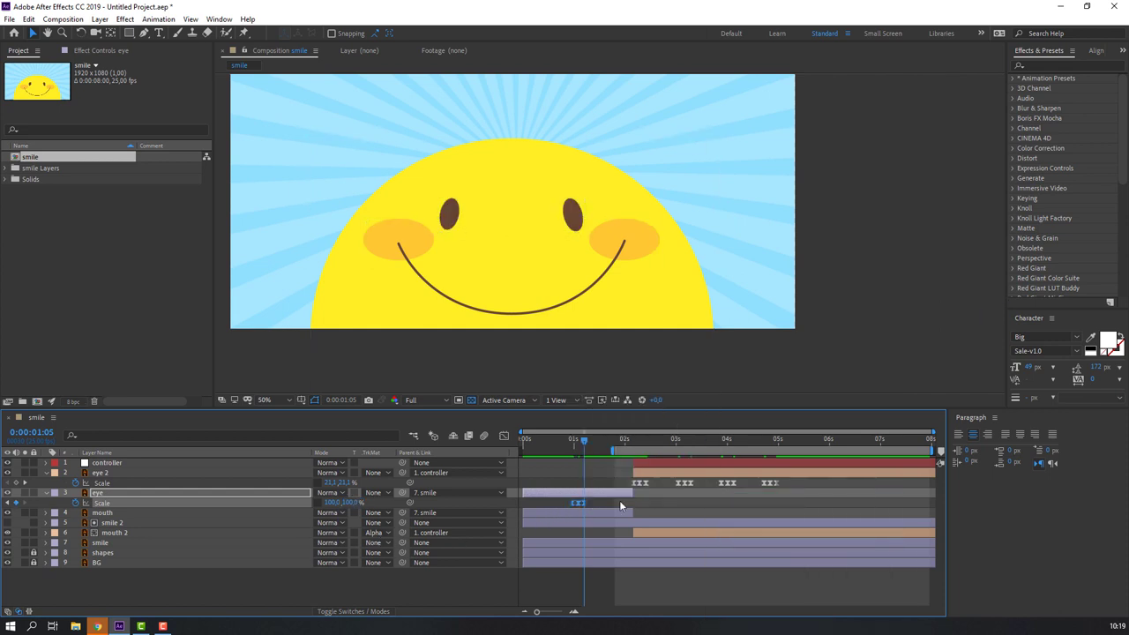
key(space)
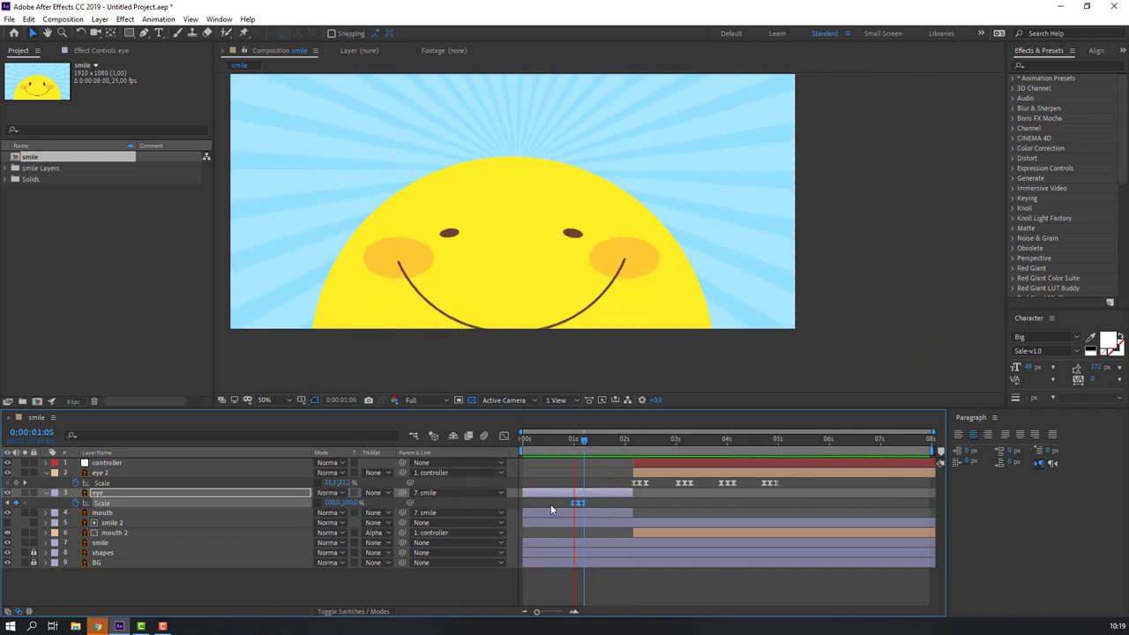
key(space)
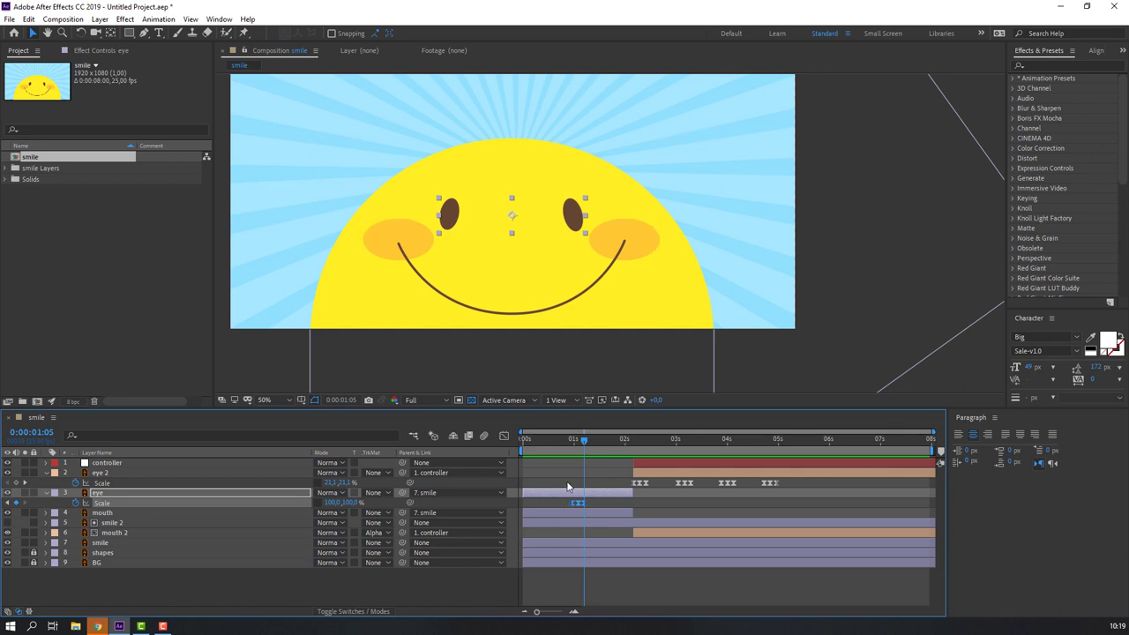
- Paste the copied eye Scale blink keyframes at 0:00:01:17
mouse_move(596, 443)
mouse_down()
mouse_move(608, 439)
mouse_move(525, 443)
mouse_move(567, 443)
mouse_up()
key(ctrl+v)
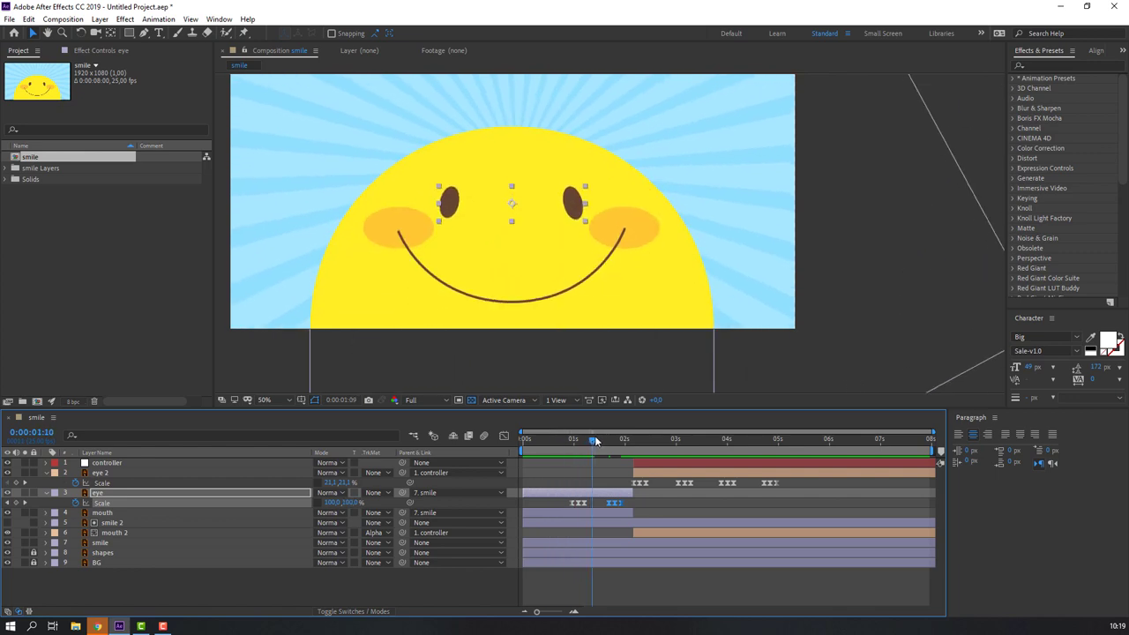